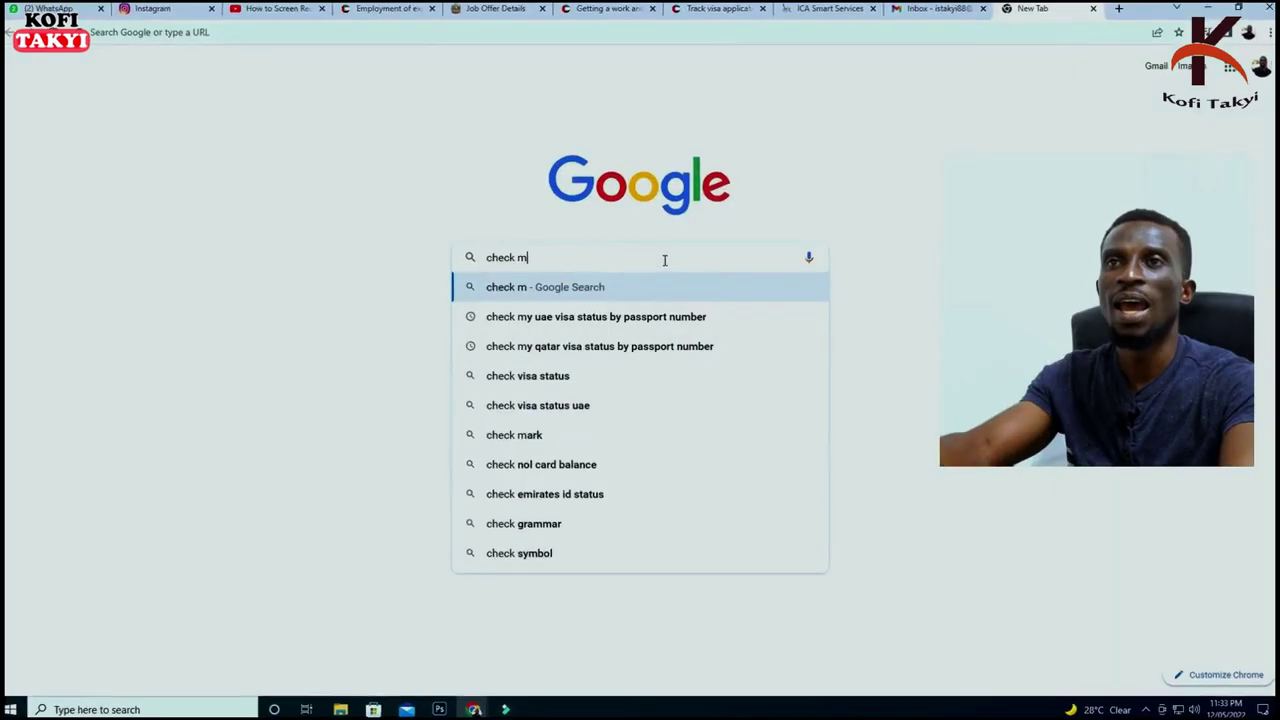
Search Google for 'check my uae visa status by passport number'.
text(y uae )
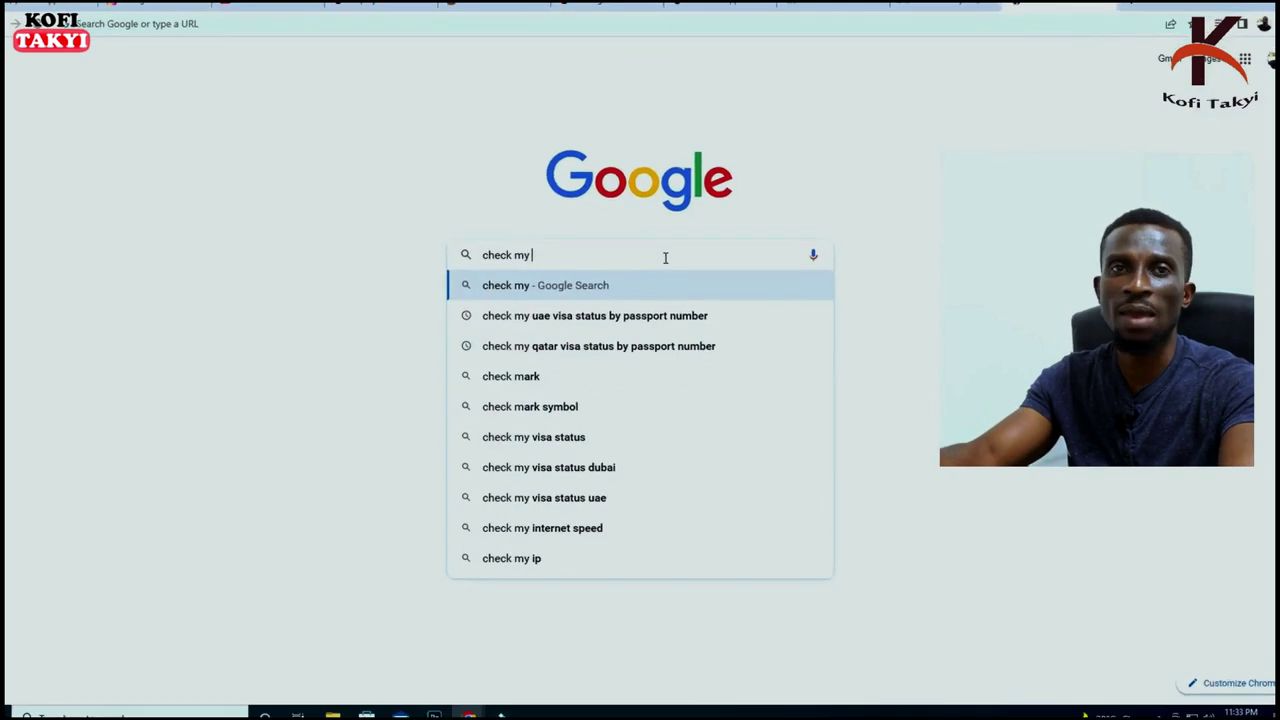
text(vi)
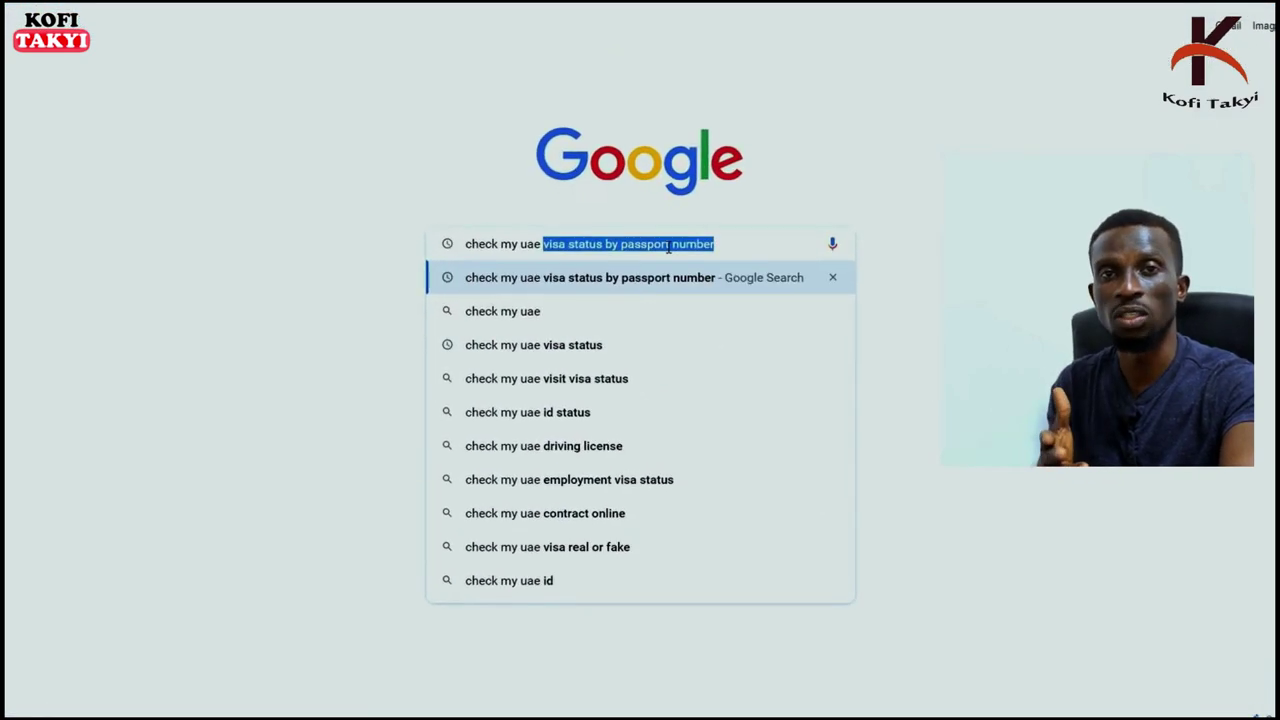
text(sa sta)
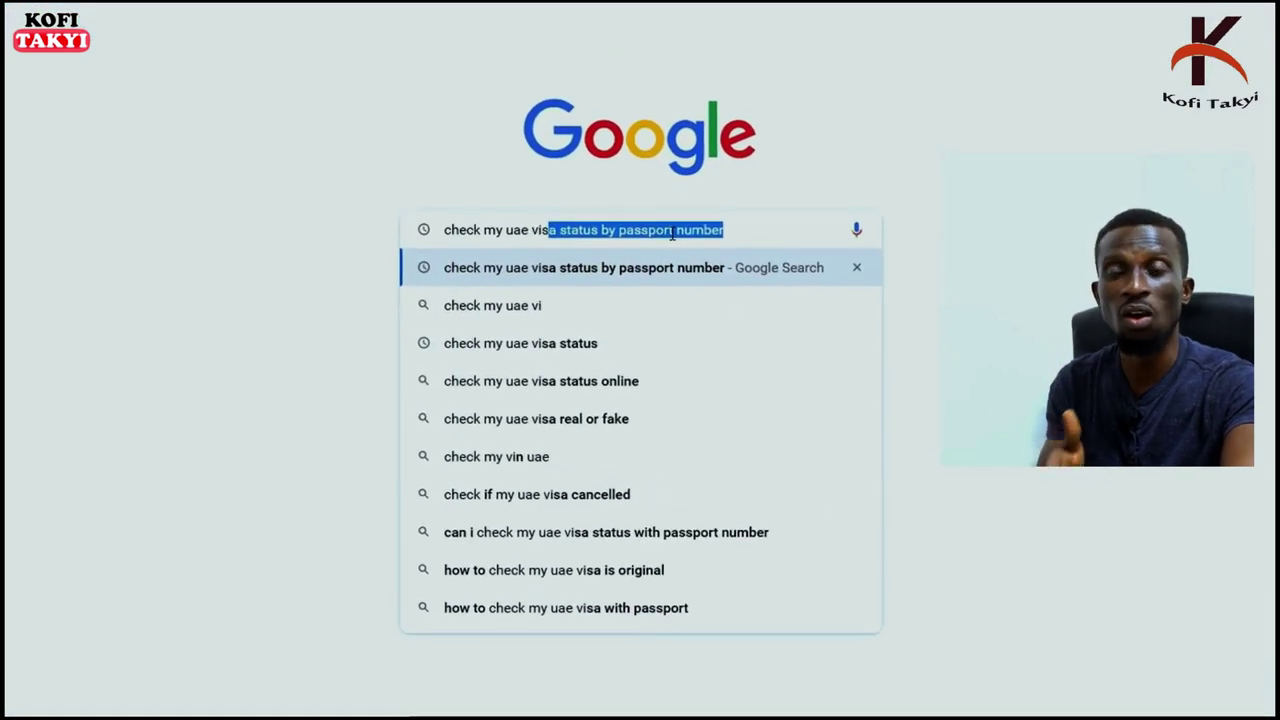
text(tus)
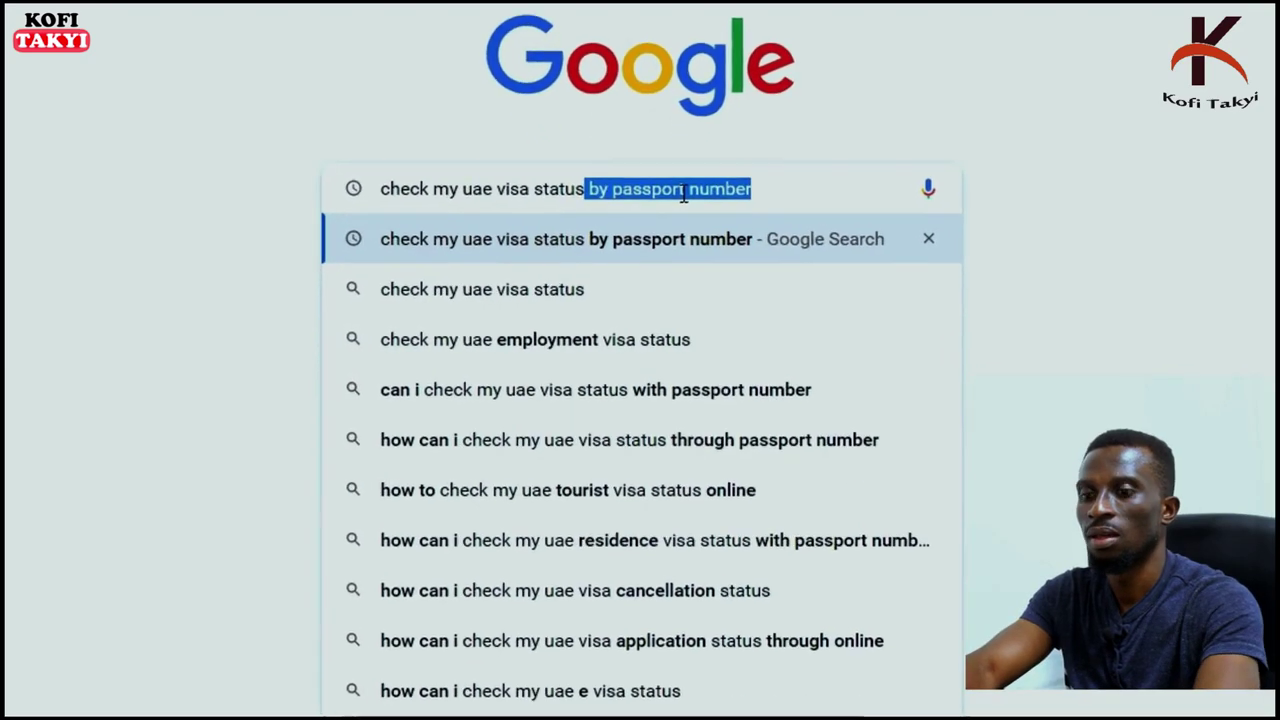
key(Right)
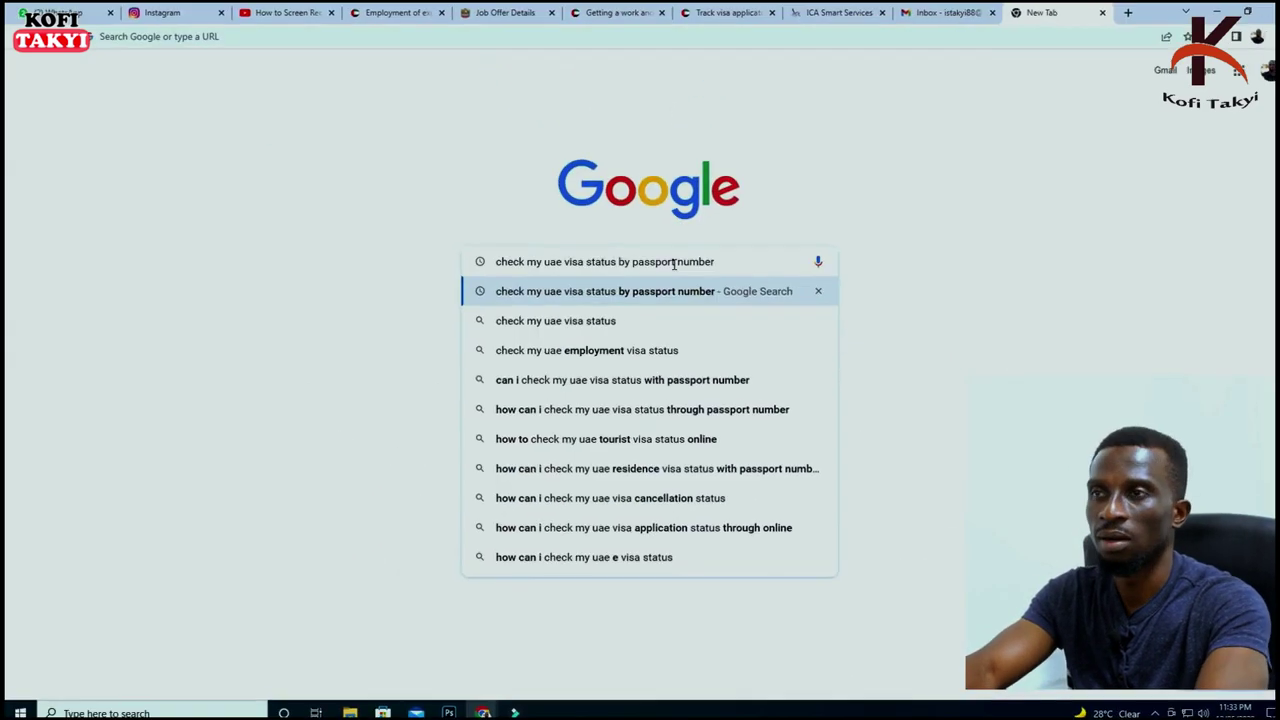
key(Return)
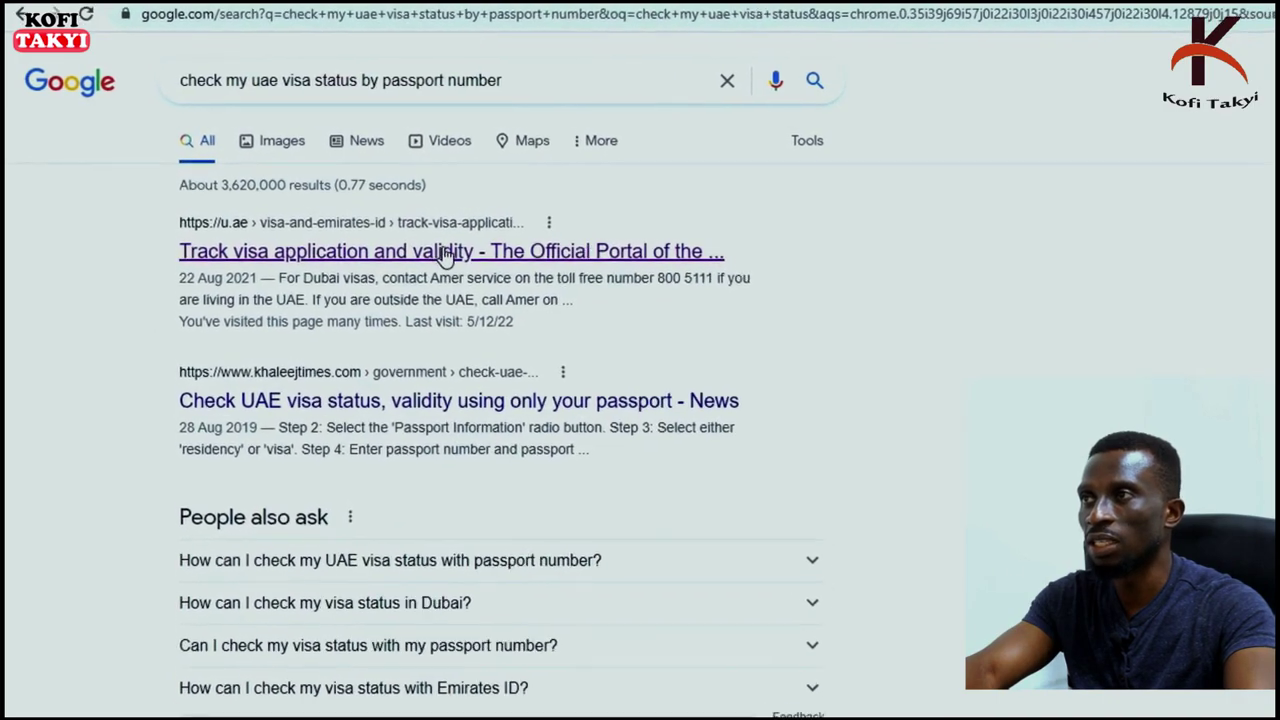
Open the u.ae visa tracking page and follow its ICA visa validity check link.
click(527, 274)
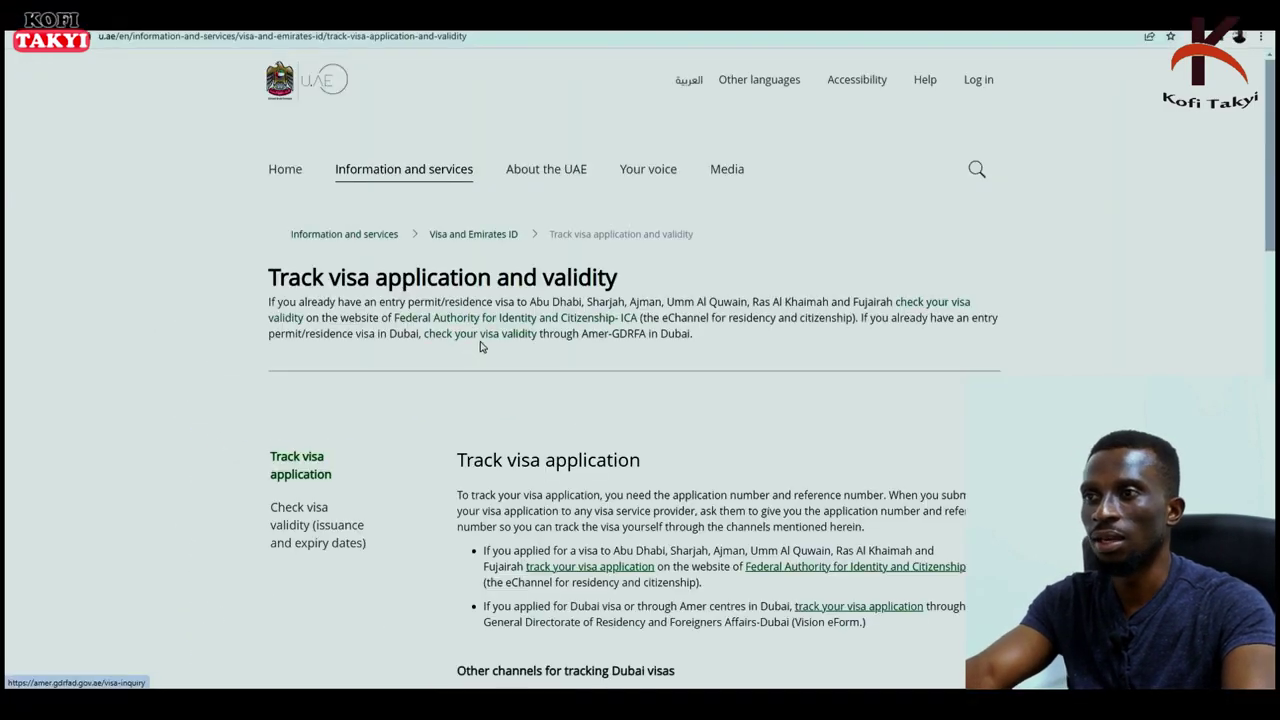
scroll(485, 342, down, 4)
scroll(490, 340, down, 3)
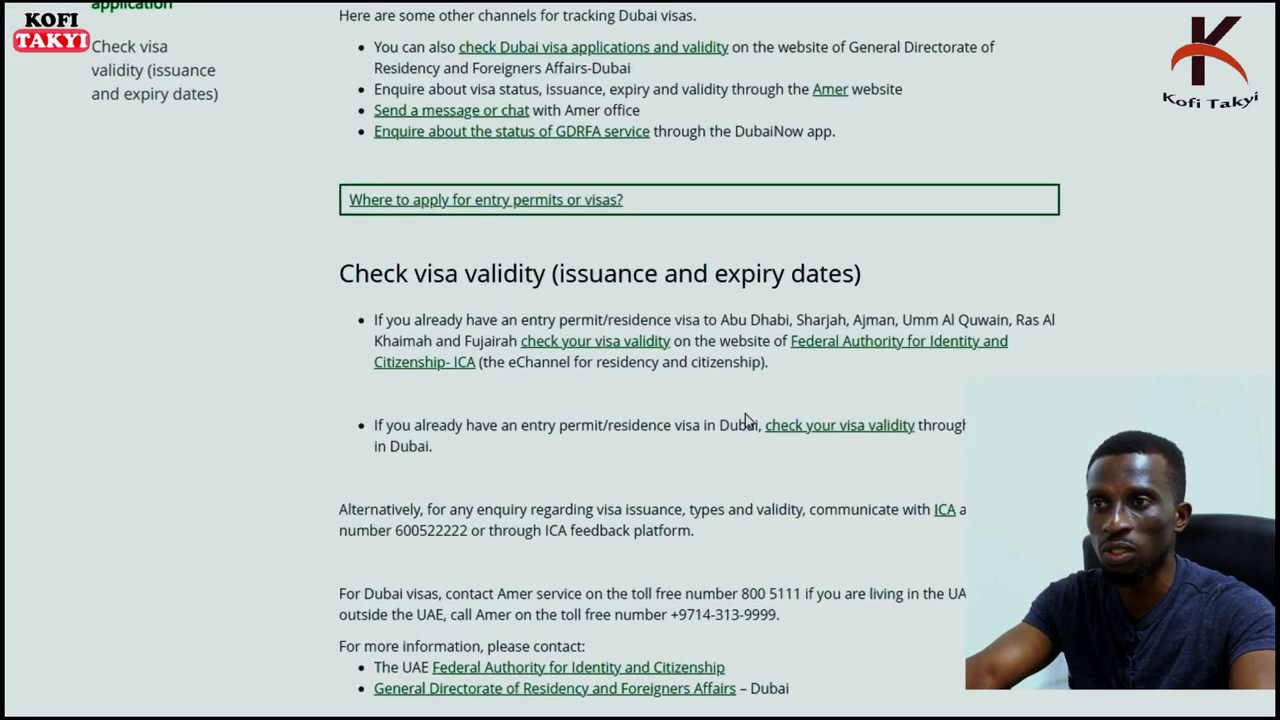
drag(541, 343, 682, 343)
click(562, 362)
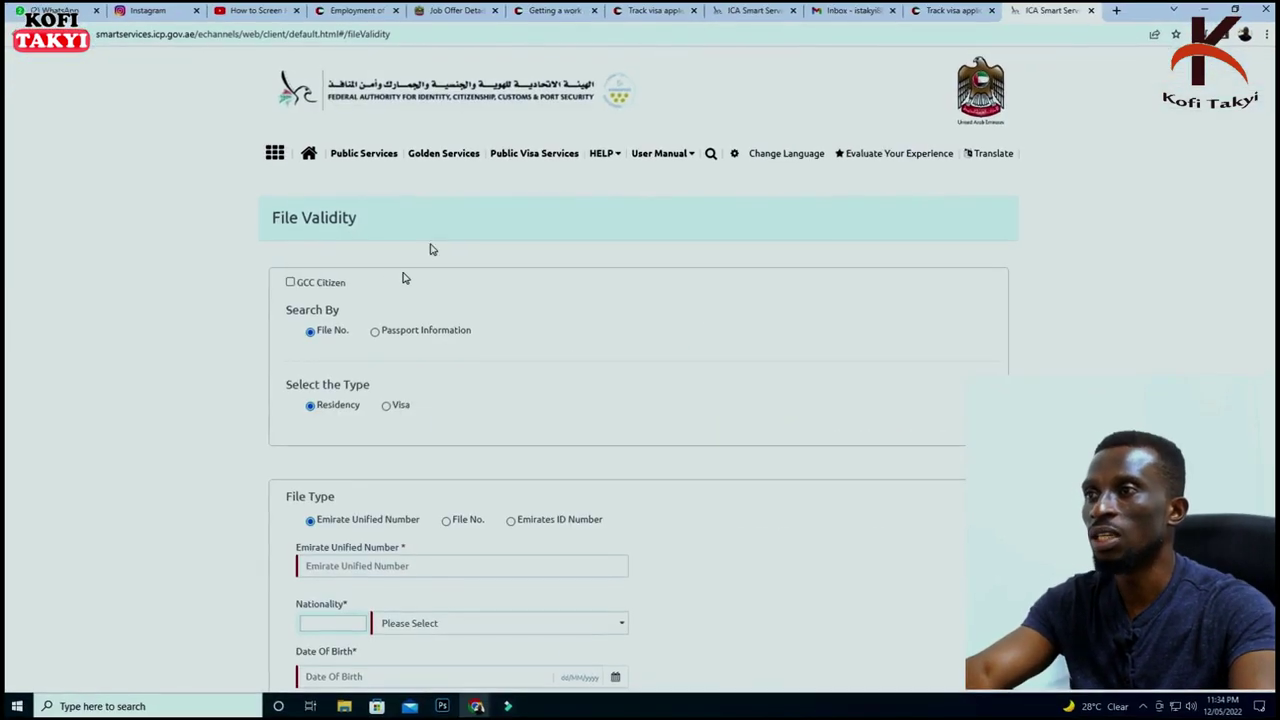
Choose Passport Information under Search By and Visa as the lookup type.
click(375, 332)
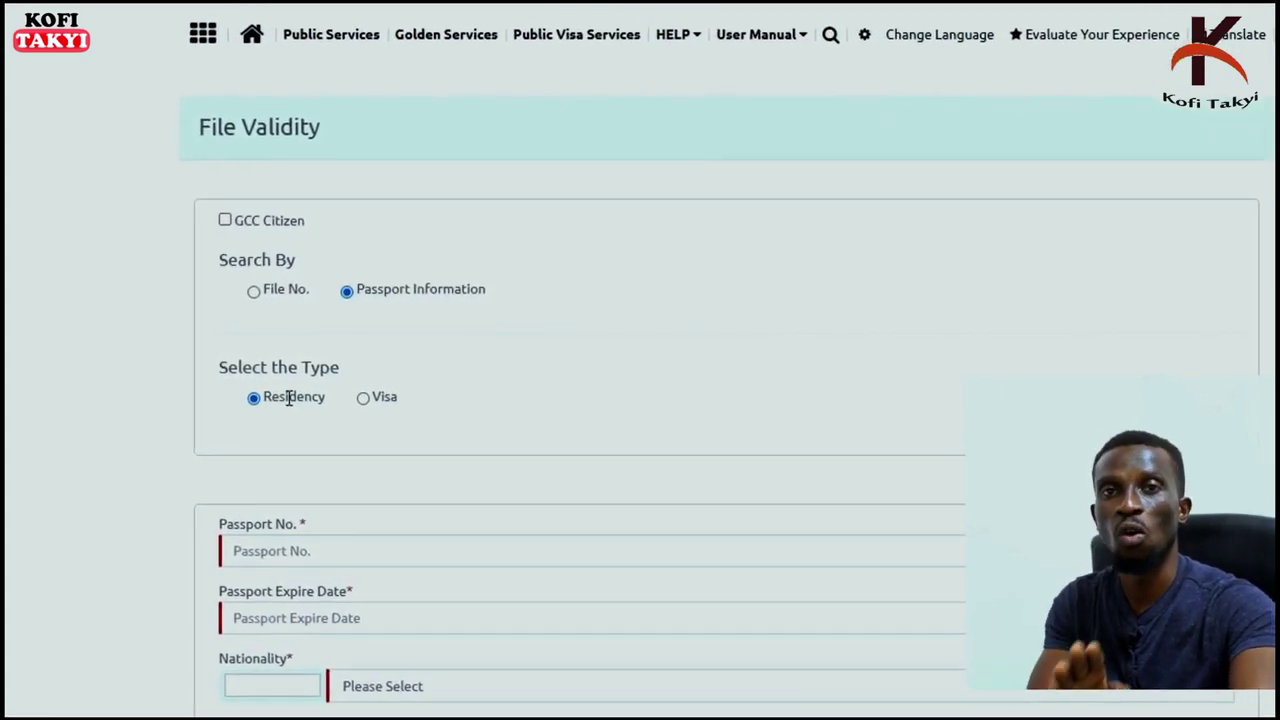
click(347, 393)
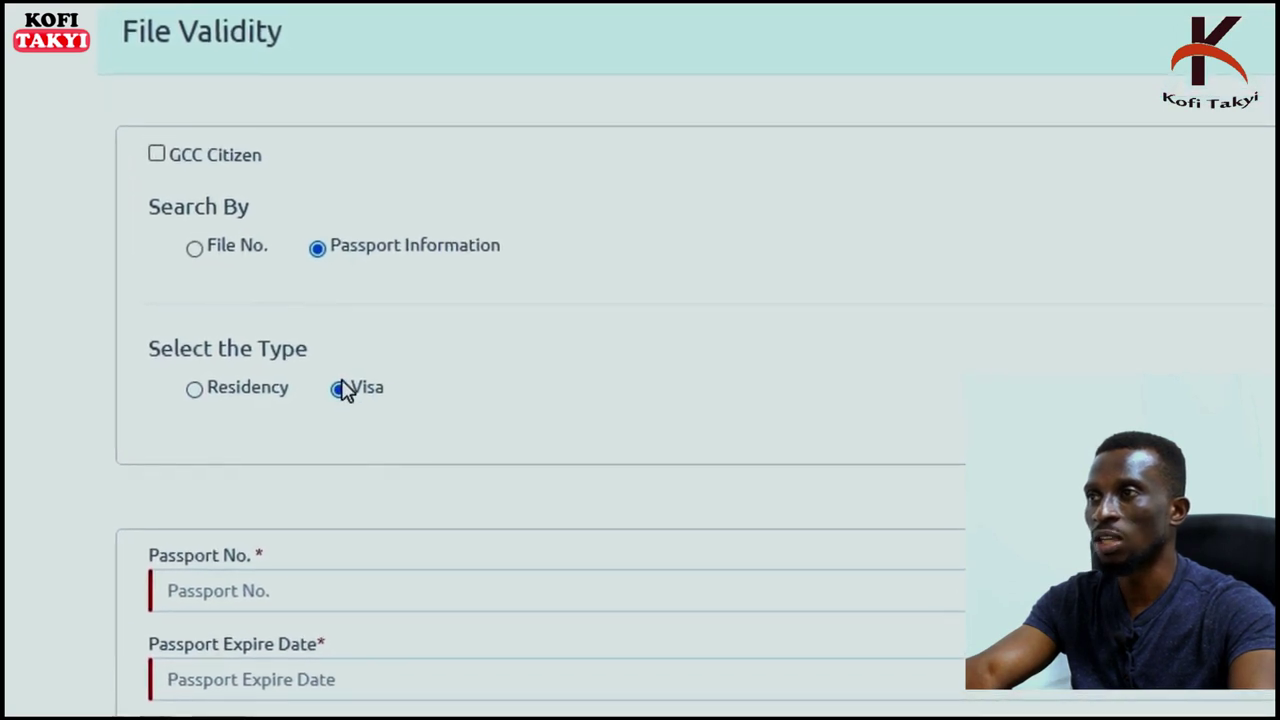
scroll(300, 450, down, 3)
click(178, 312)
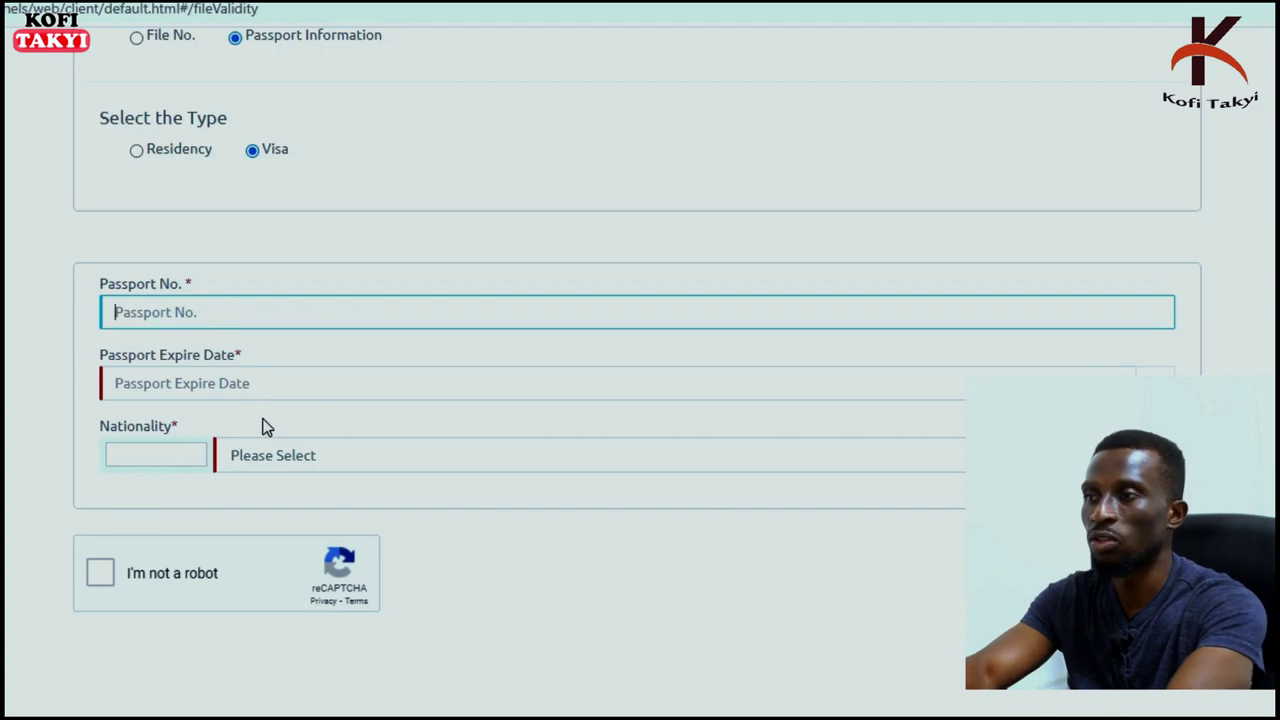
Enter the passport number and a passport expiry date of 25/11/2029.
text(G2)
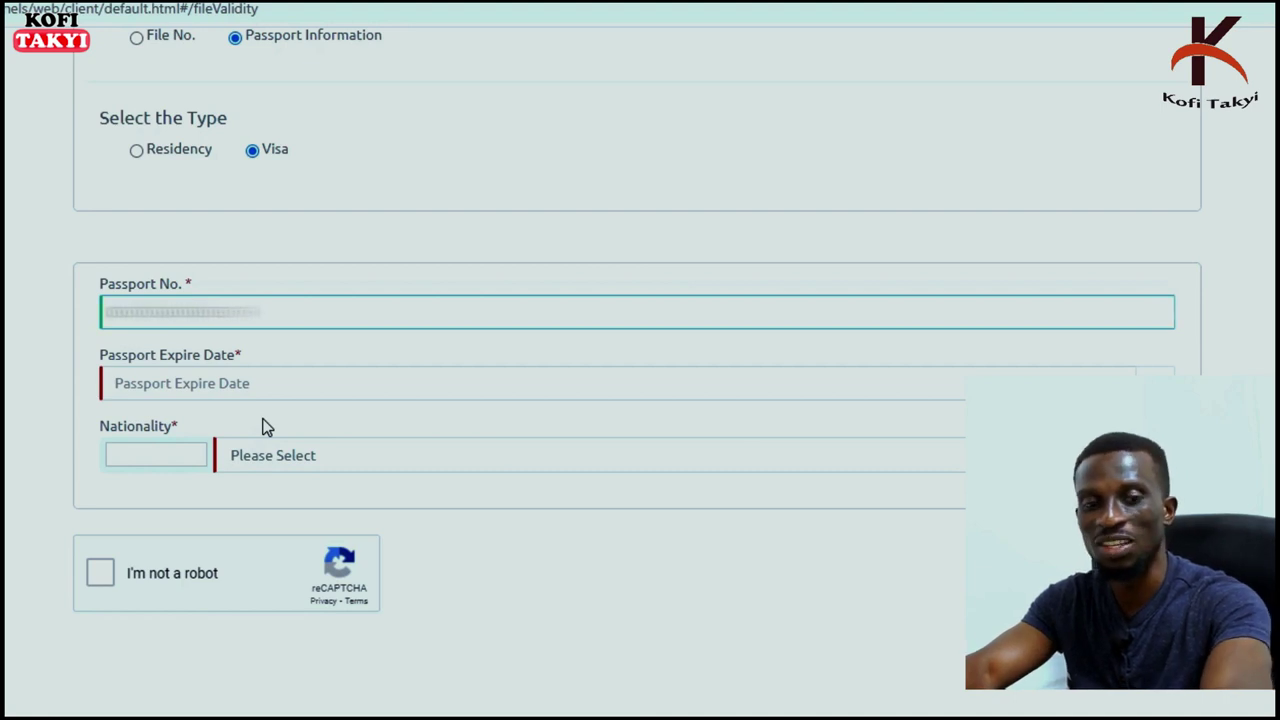
click(277, 400)
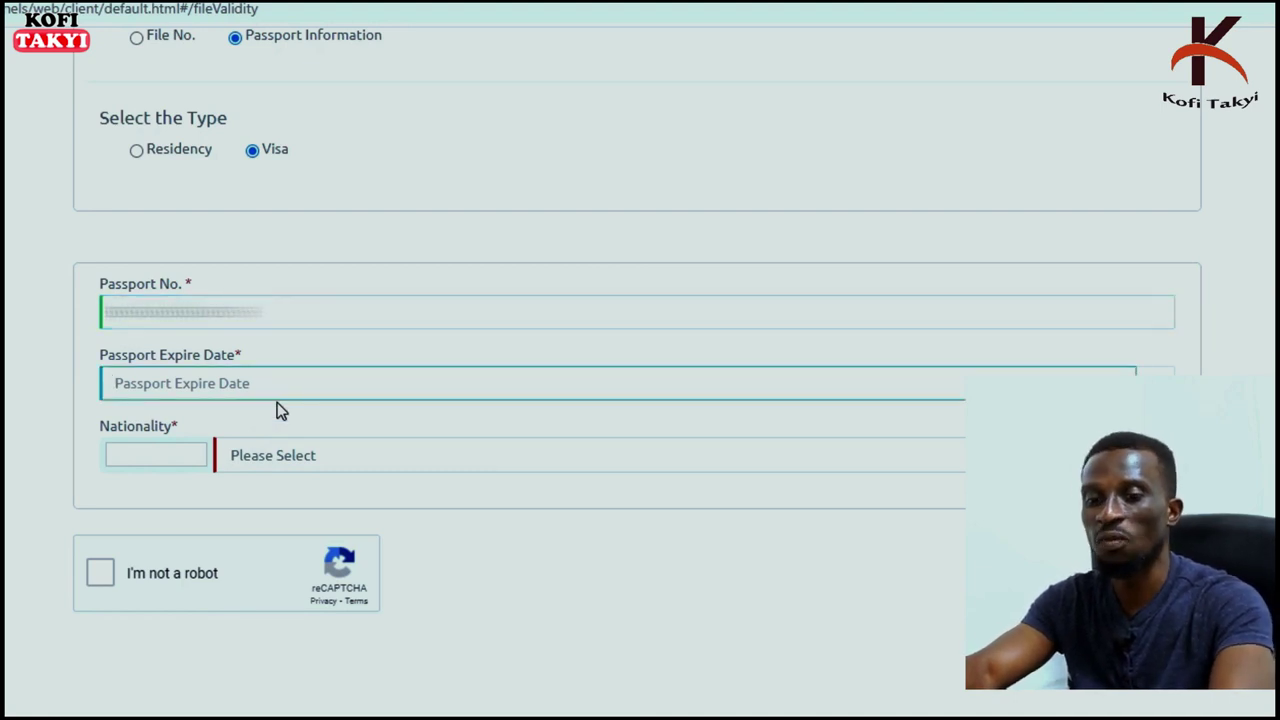
text(25/11/2029)
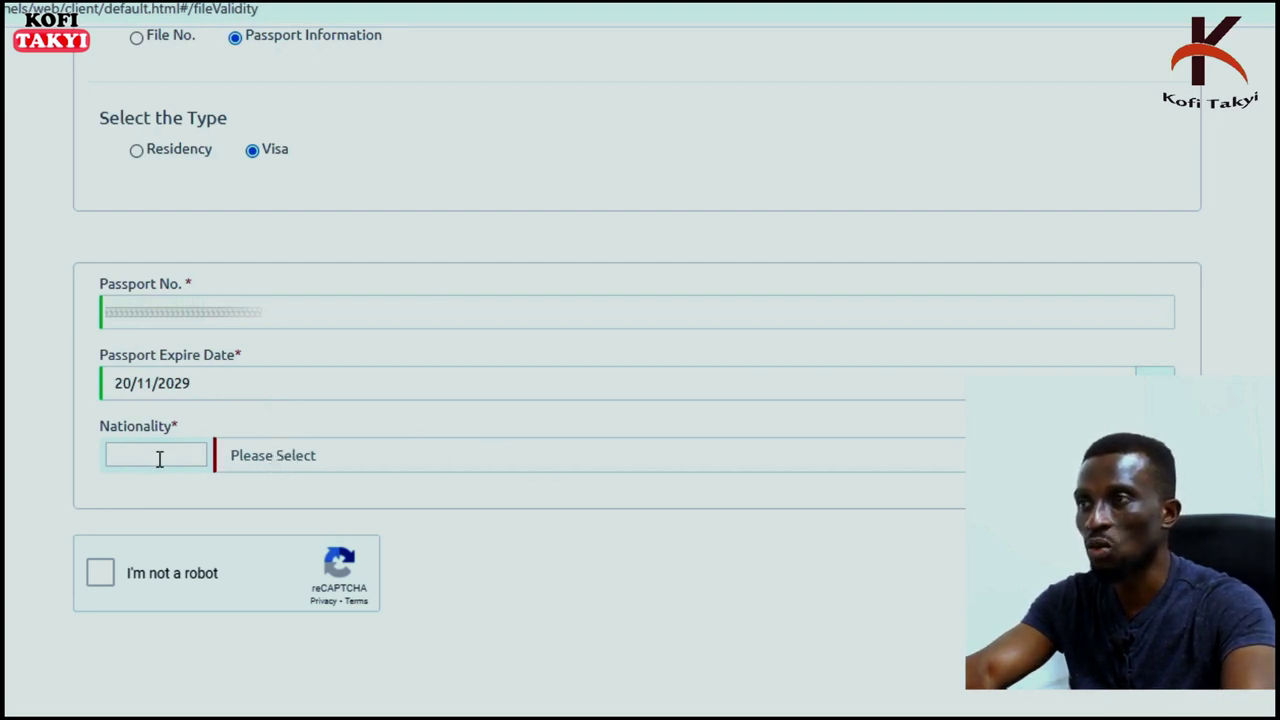
Pick GHANA as nationality, pass the reCAPTCHA, and review the CONVERTED TO RESIDENT result.
click(372, 458)
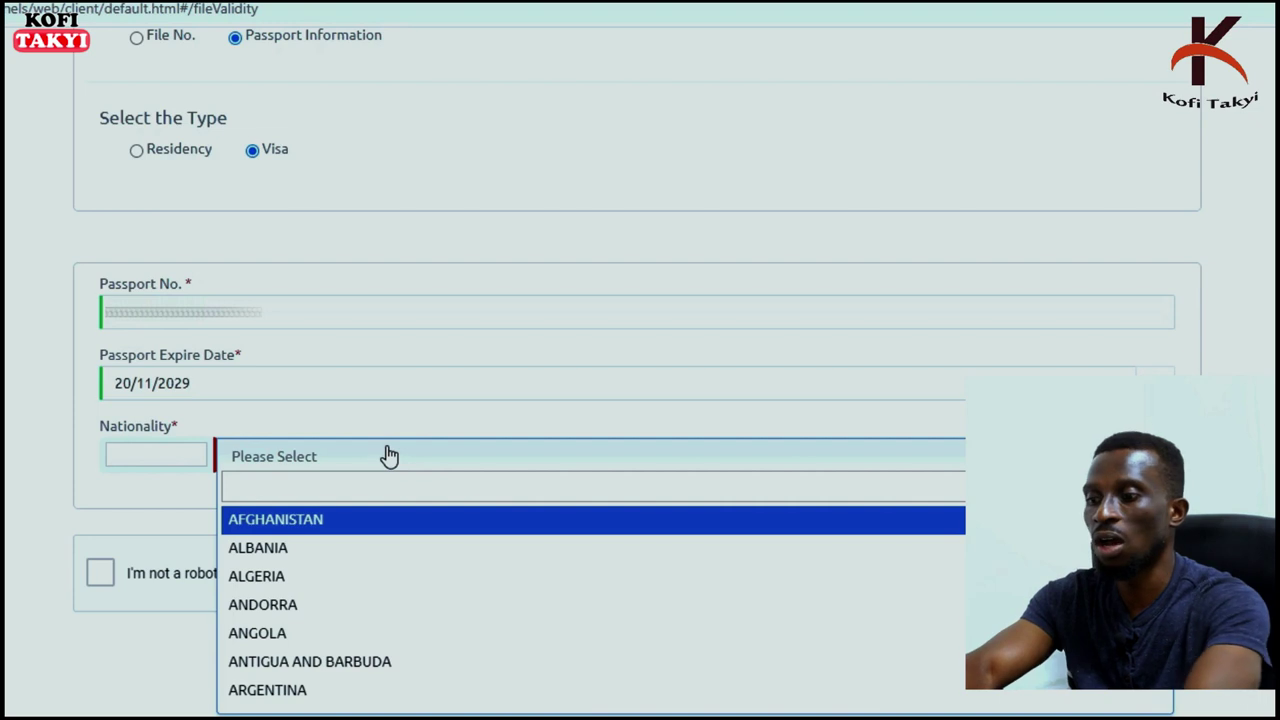
text(gha)
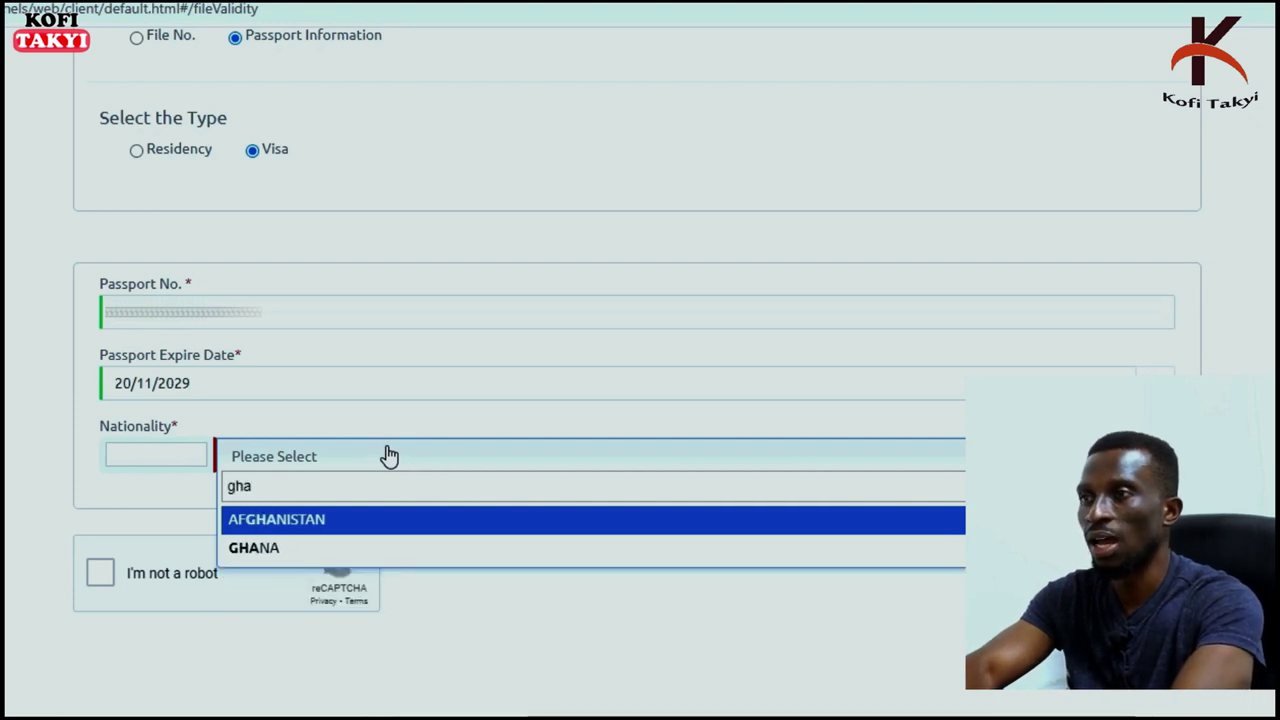
text(na)
key(Return)
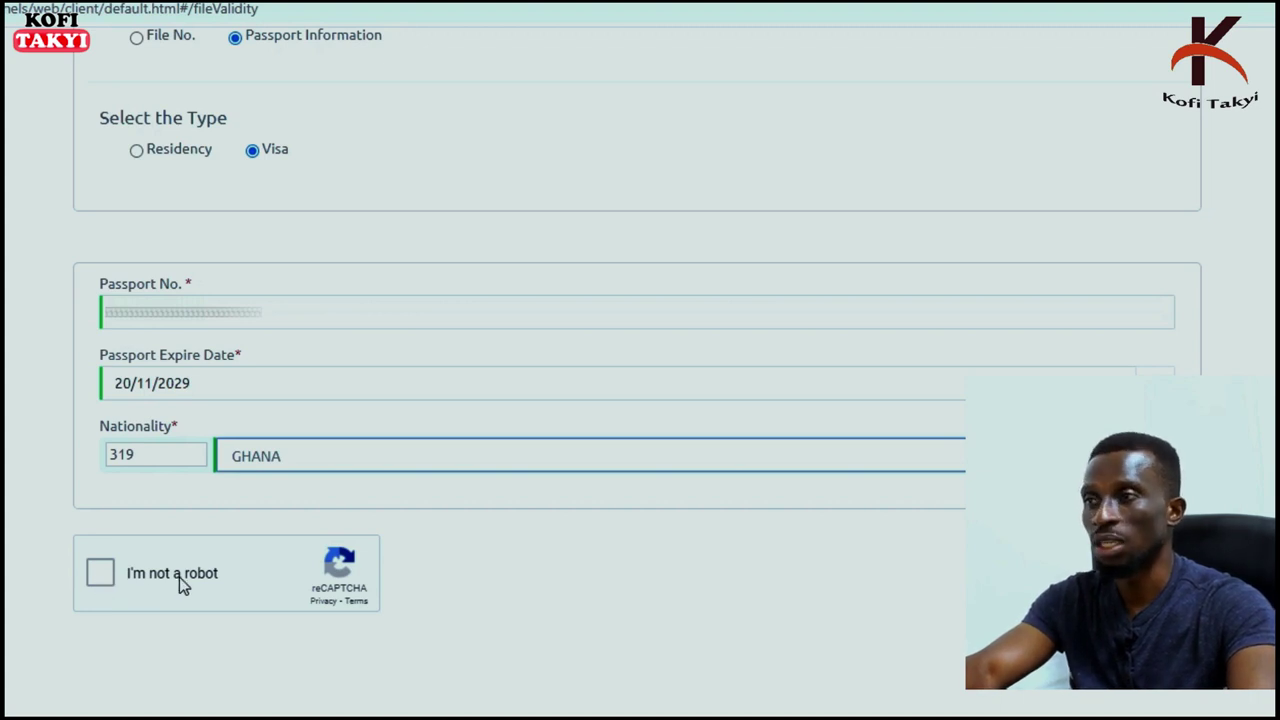
click(99, 574)
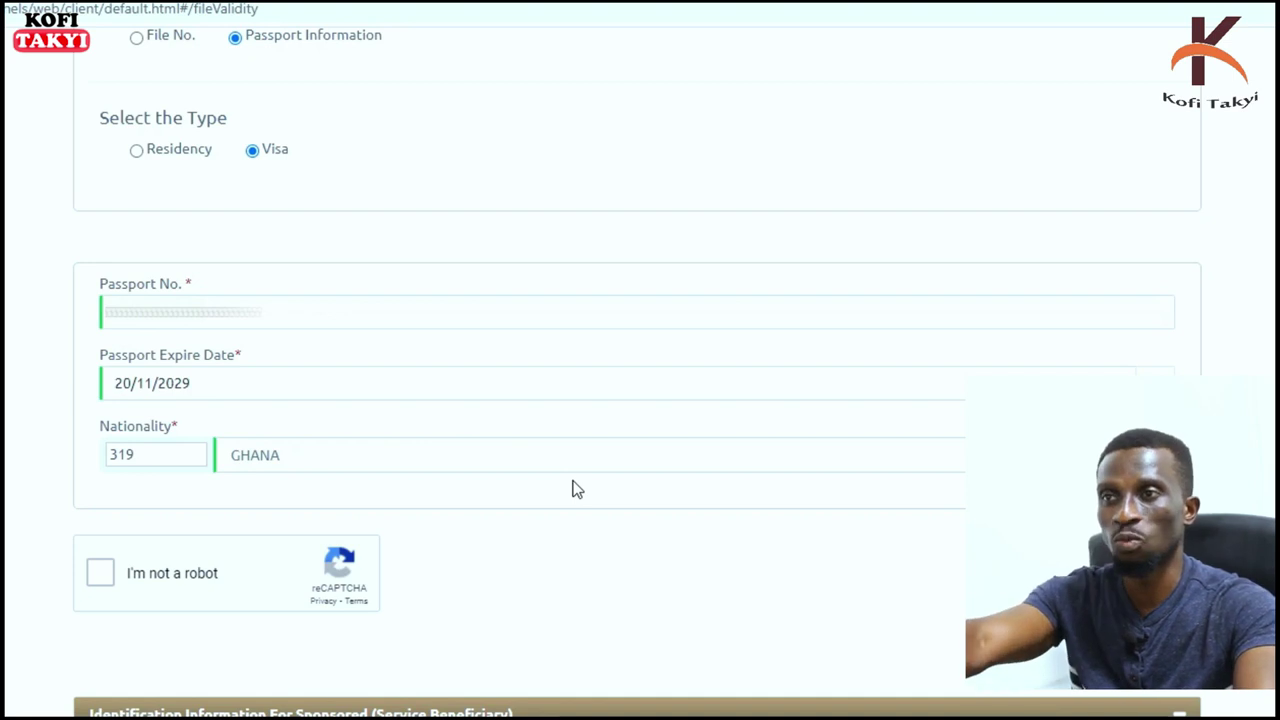
scroll(570, 470, down, 1)
scroll(320, 166, up, 2)
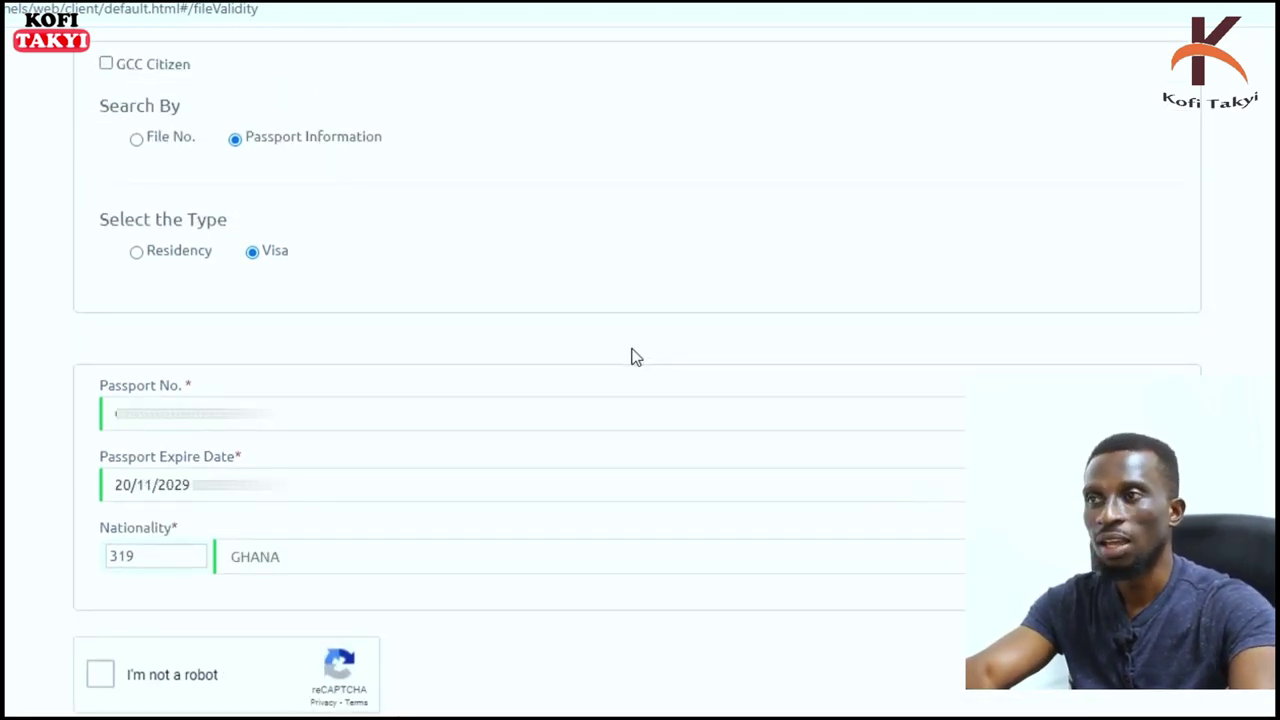
scroll(590, 420, down, 4)
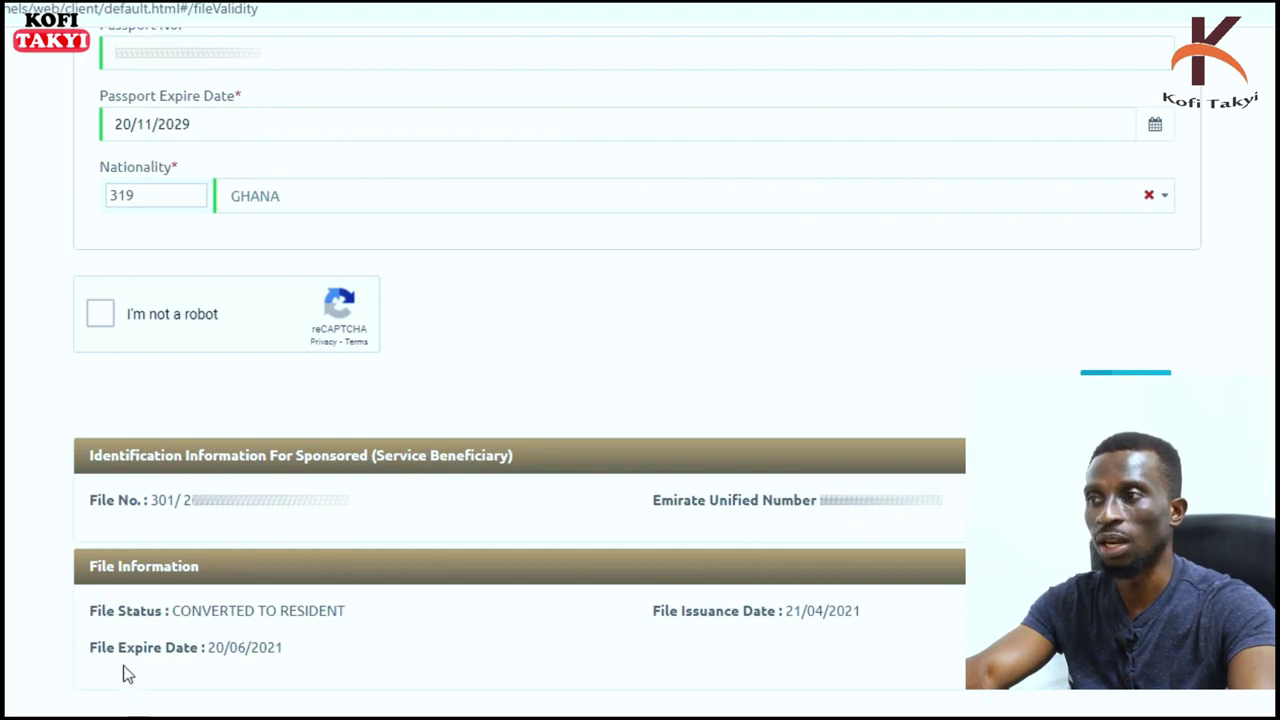
scroll(300, 260, up, 4)
click(227, 195)
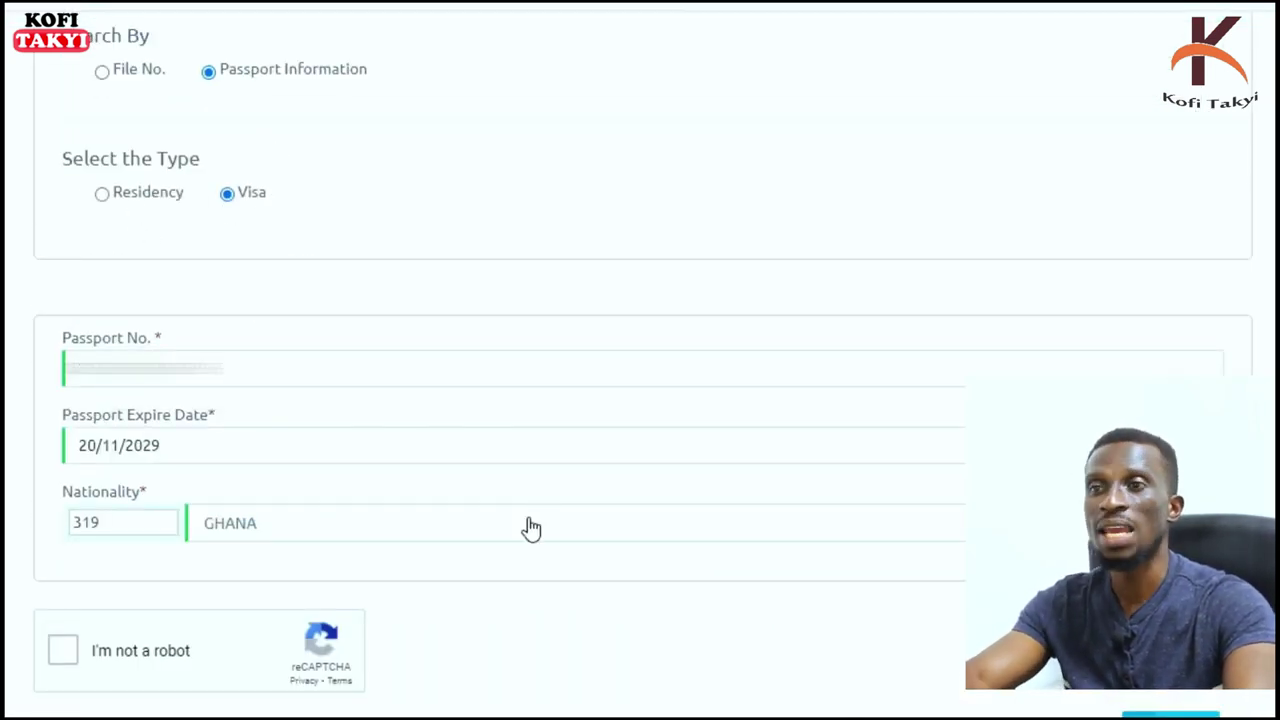
scroll(514, 570, down, 5)
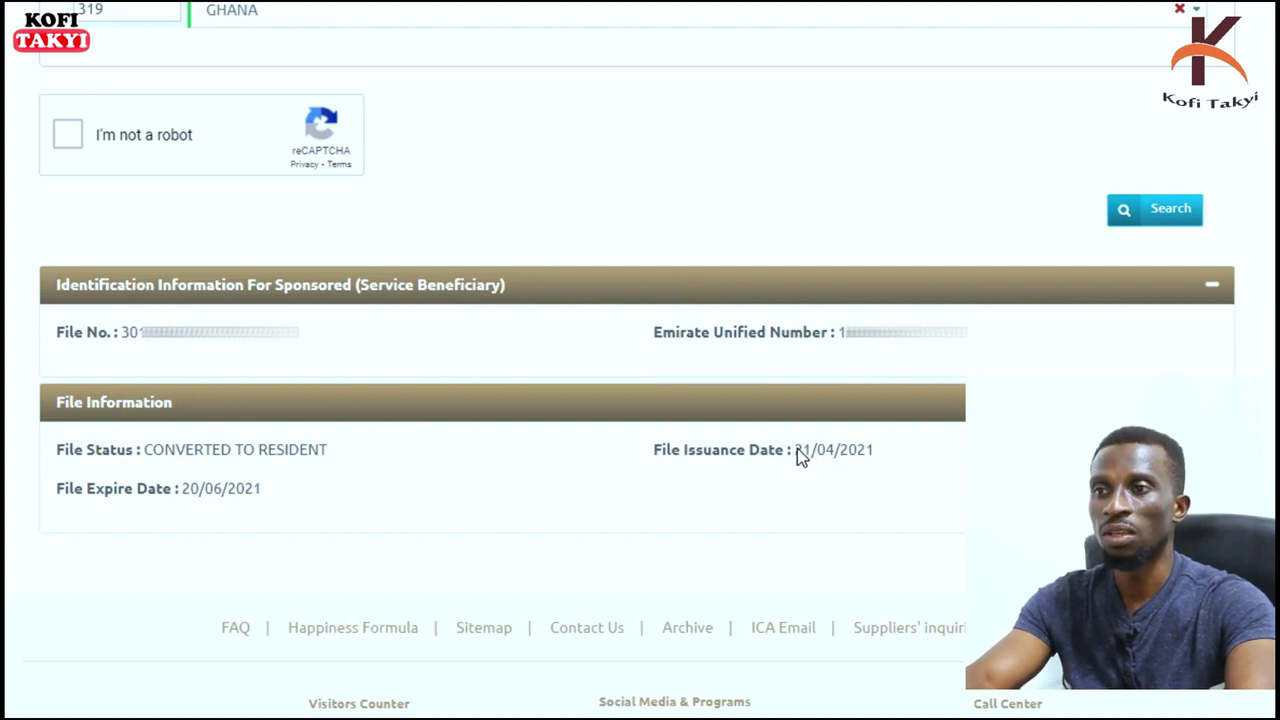
drag(795, 450, 877, 454)
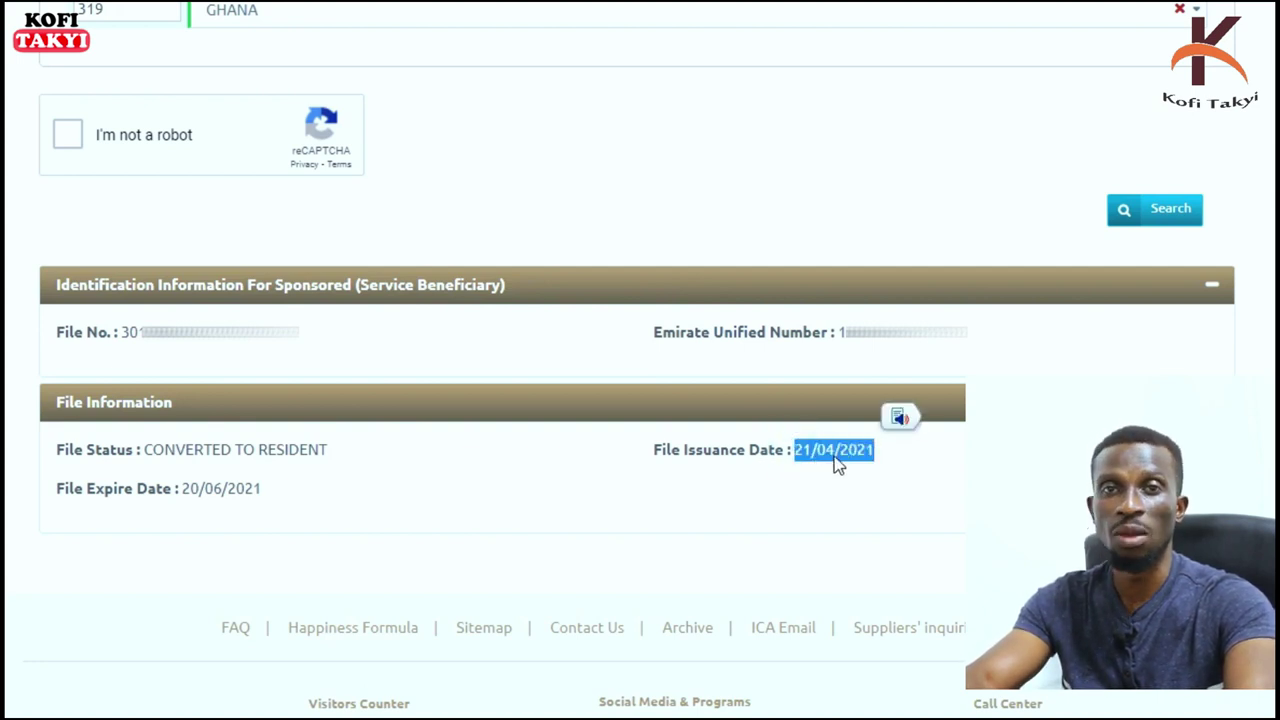
drag(187, 487, 265, 494)
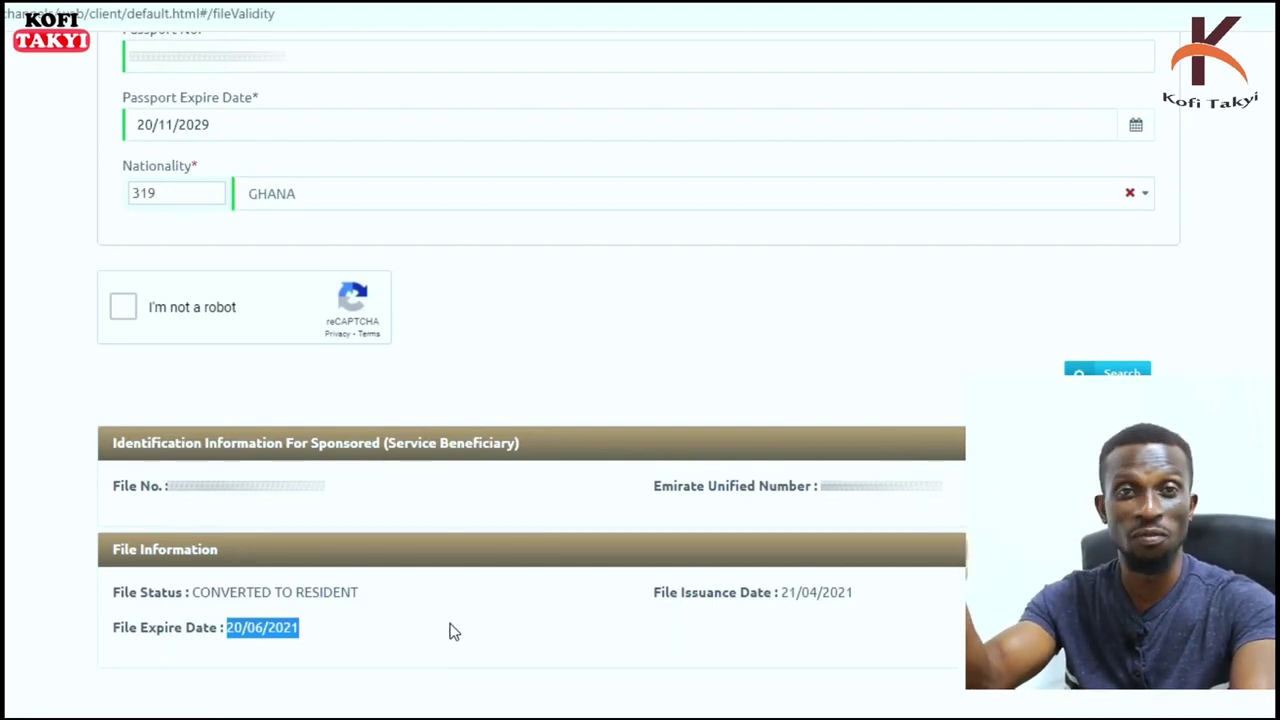
Search by Passport Information and enter the passport number with expiry 20/11/2029.
scroll(325, 362, up, 5)
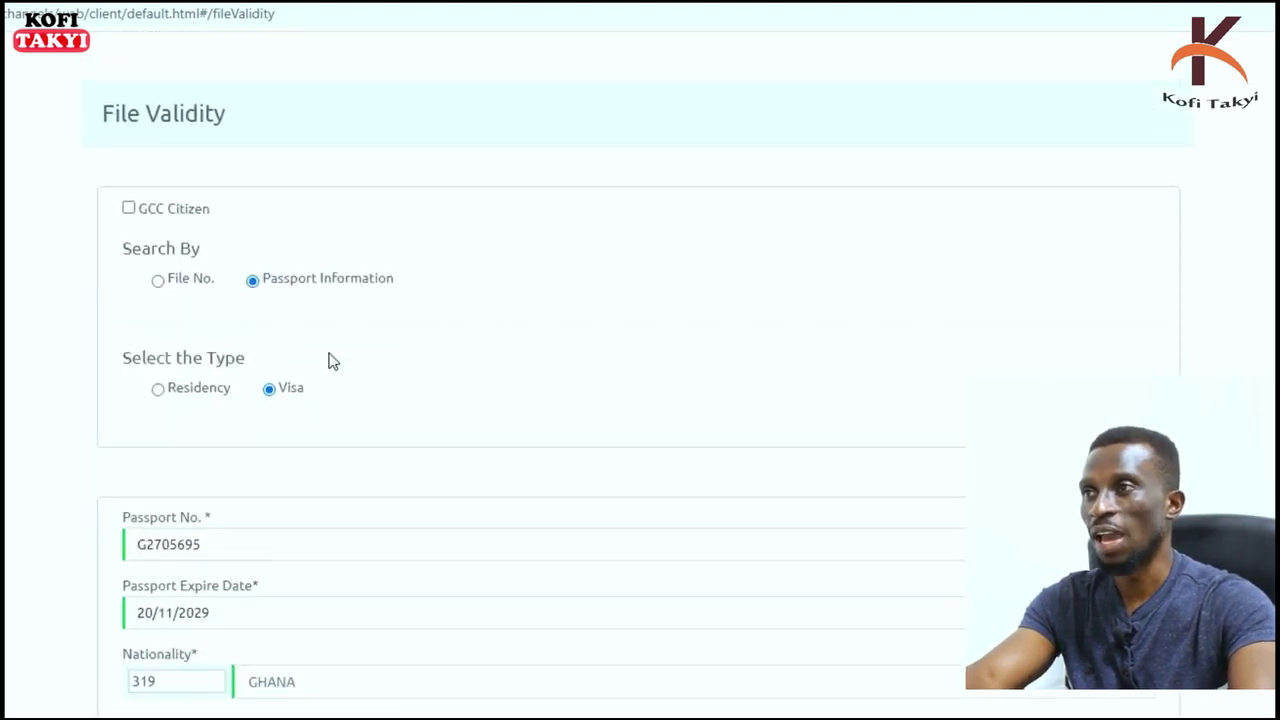
scroll(330, 362, down, 1)
scroll(297, 268, up, 1)
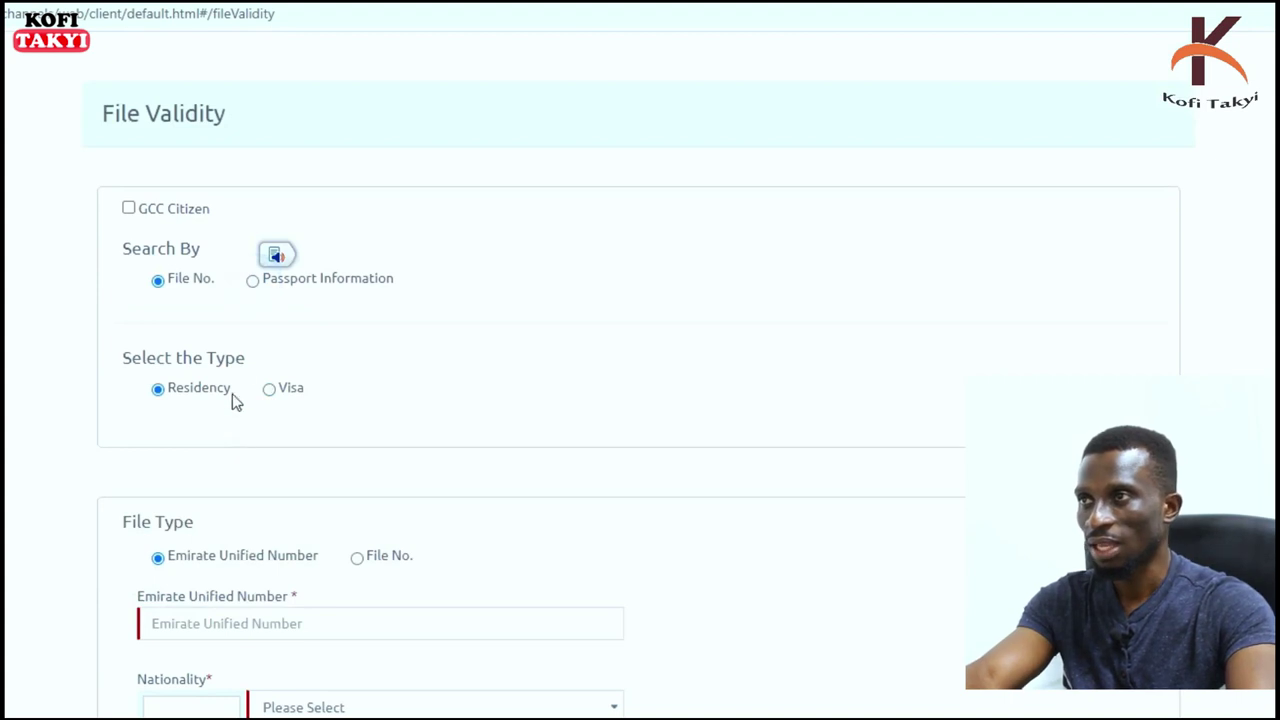
click(253, 283)
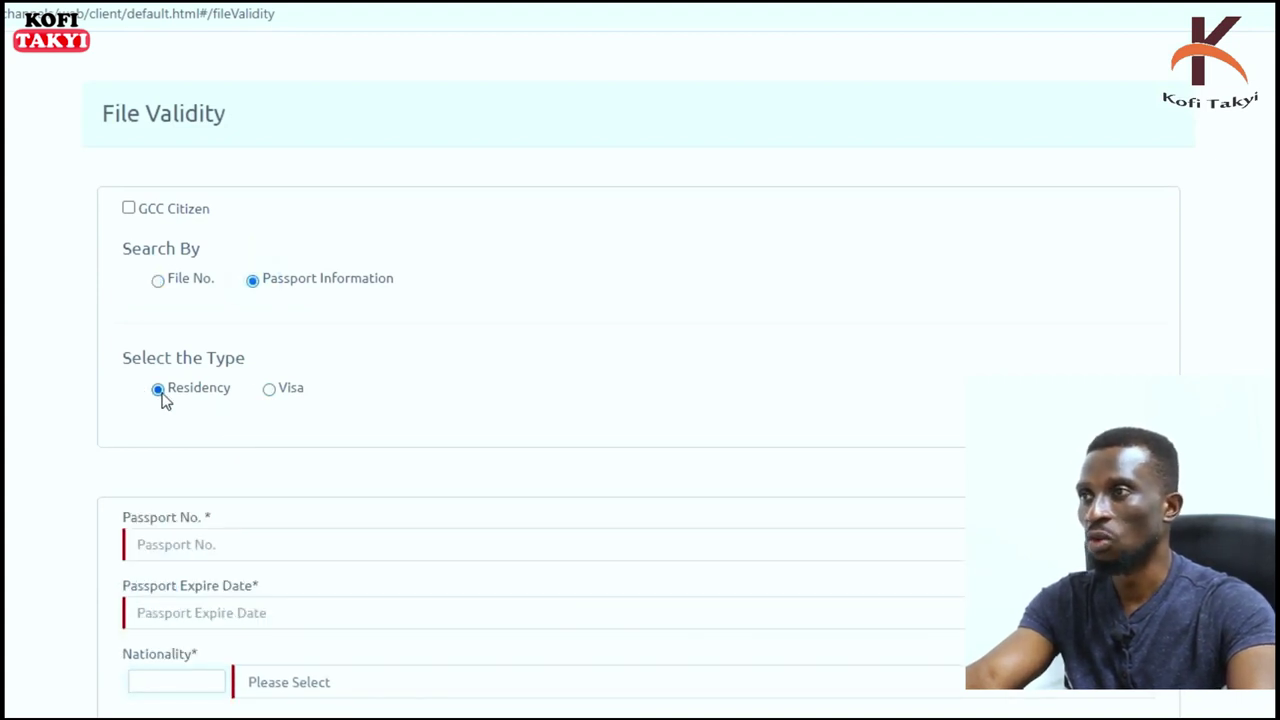
scroll(408, 480, down, 2)
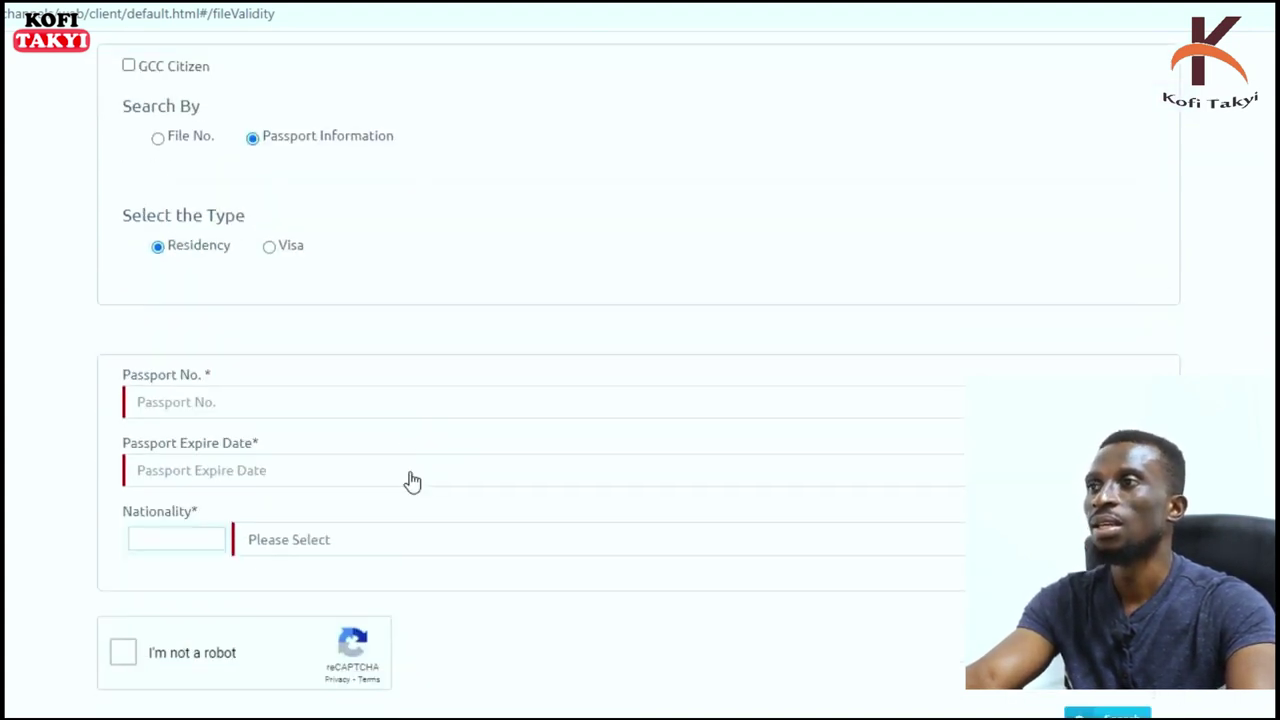
click(173, 309)
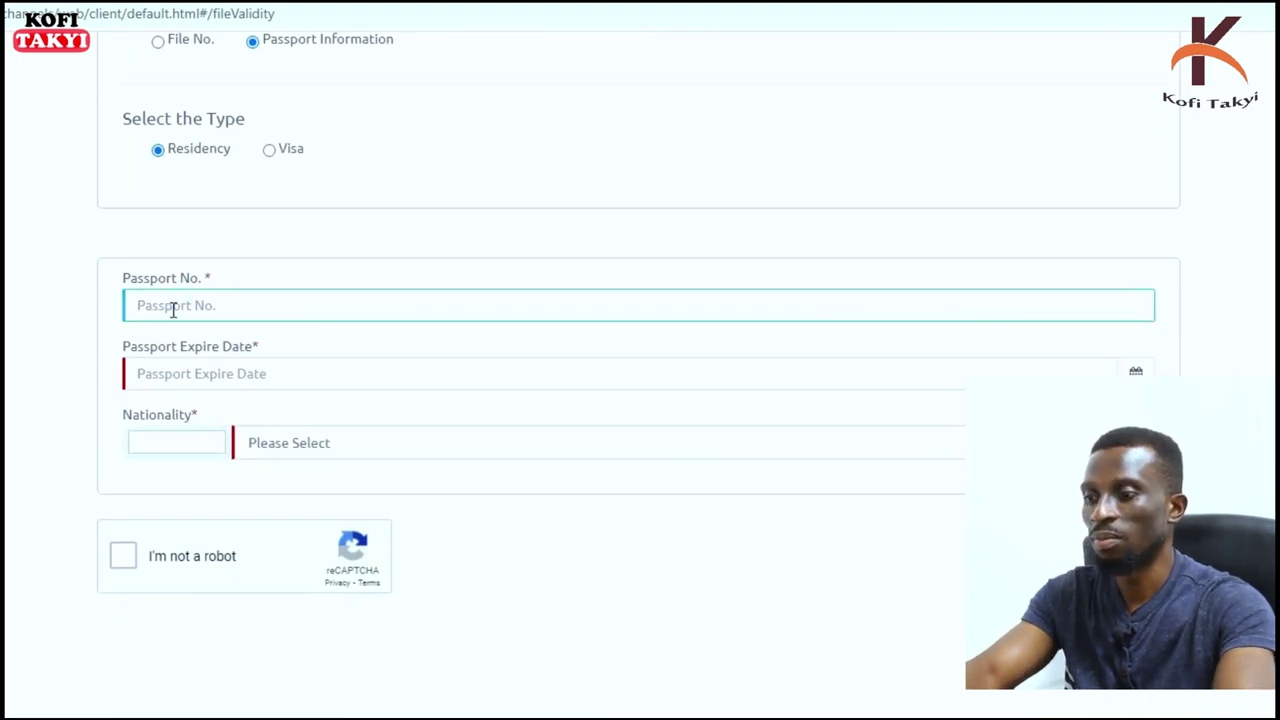
text(G)
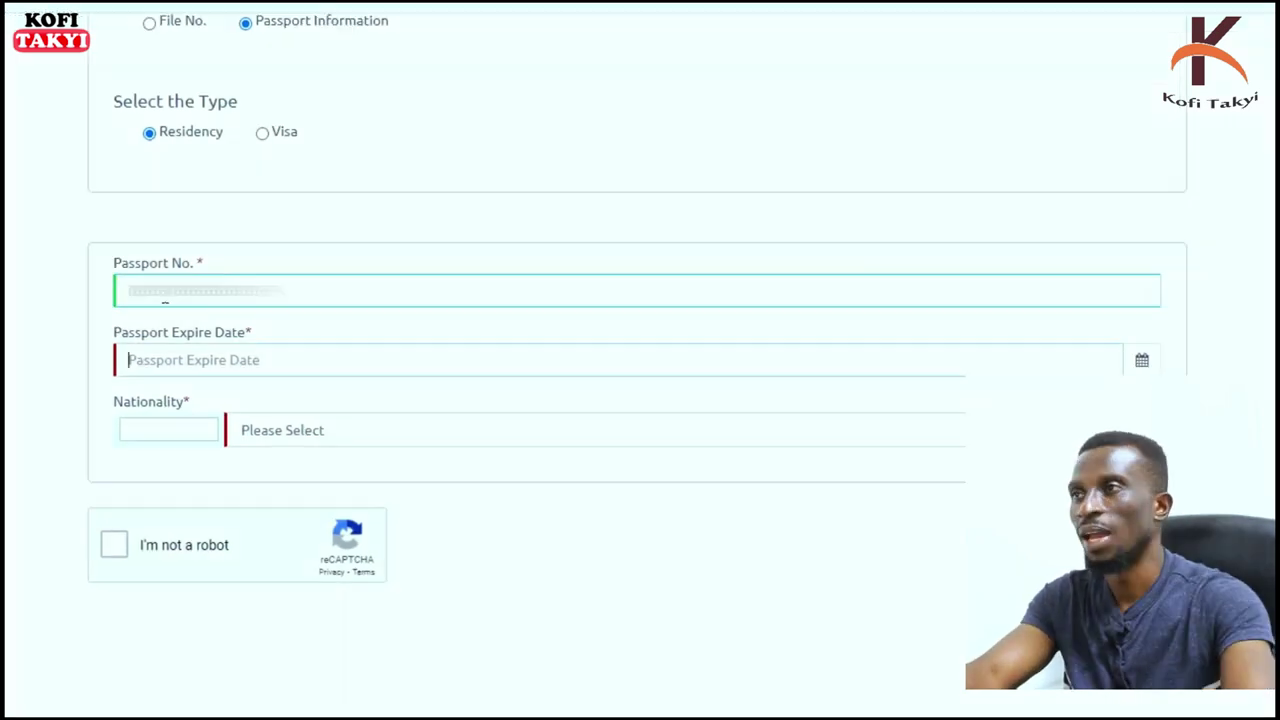
key(Tab)
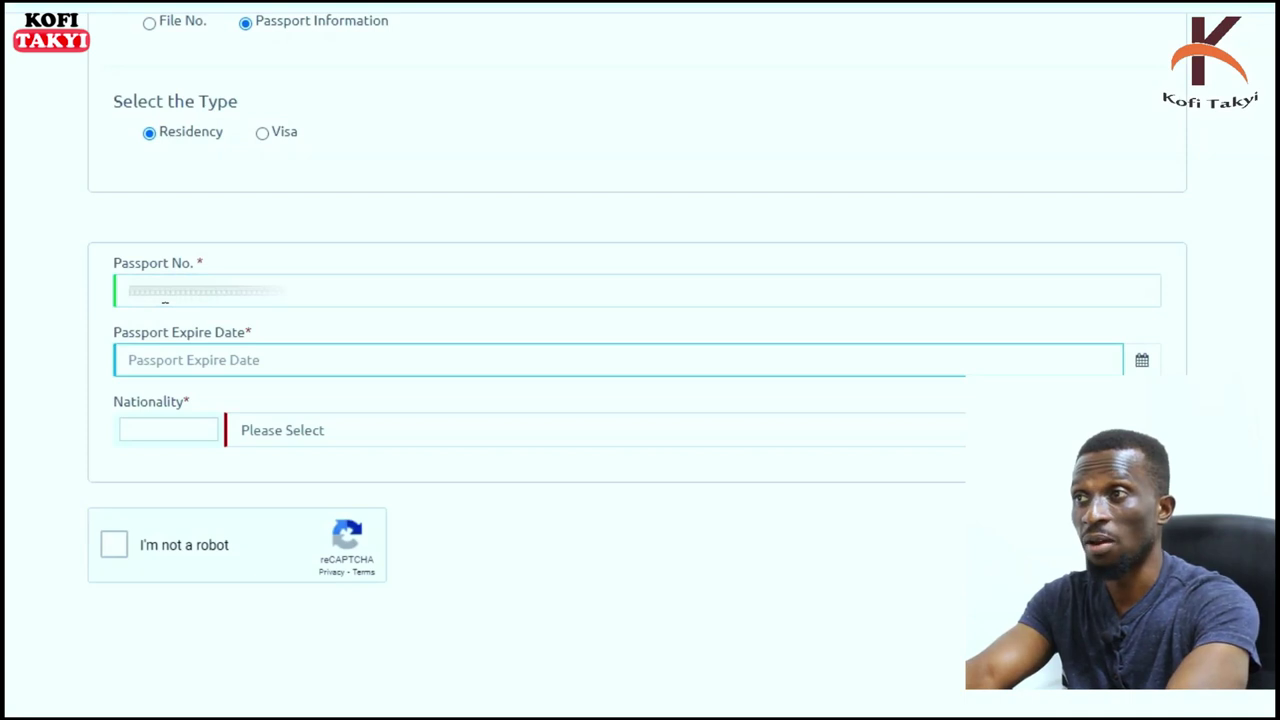
text(20/11/2029)
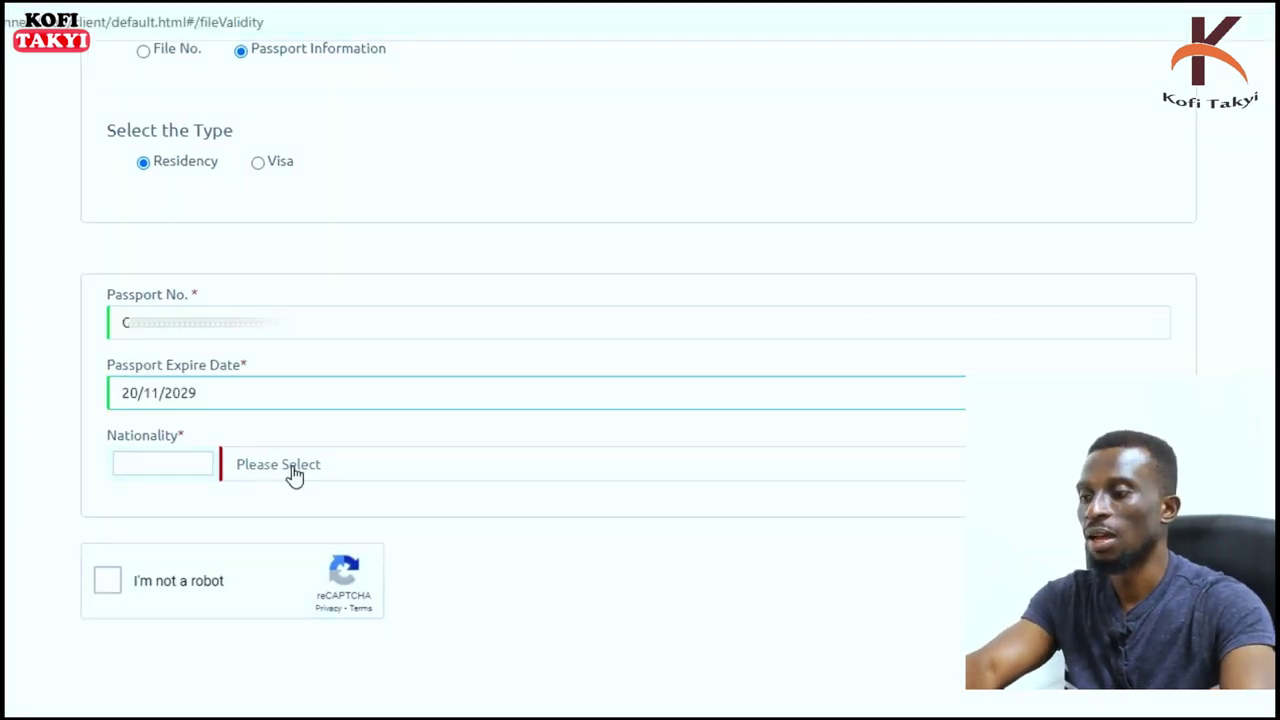
Enter nationality code 319 for GHANA and pass the 'I'm not a robot' check.
click(297, 467)
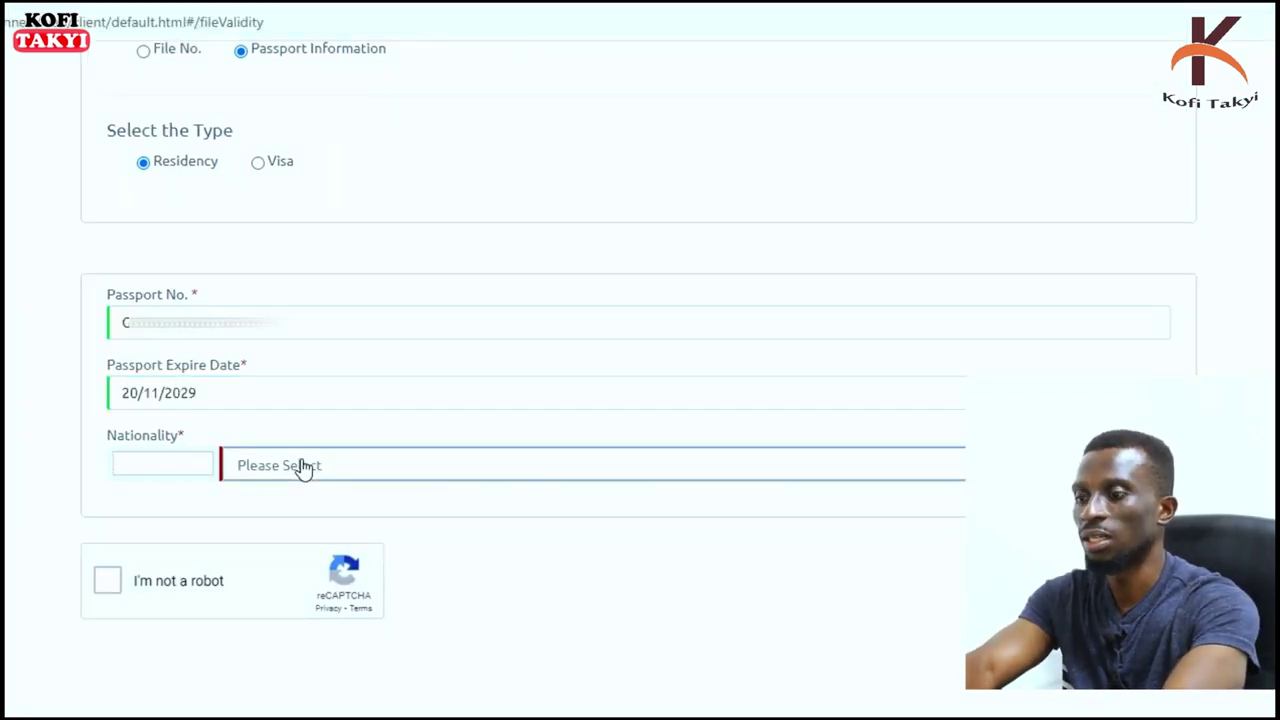
text(319)
click(107, 580)
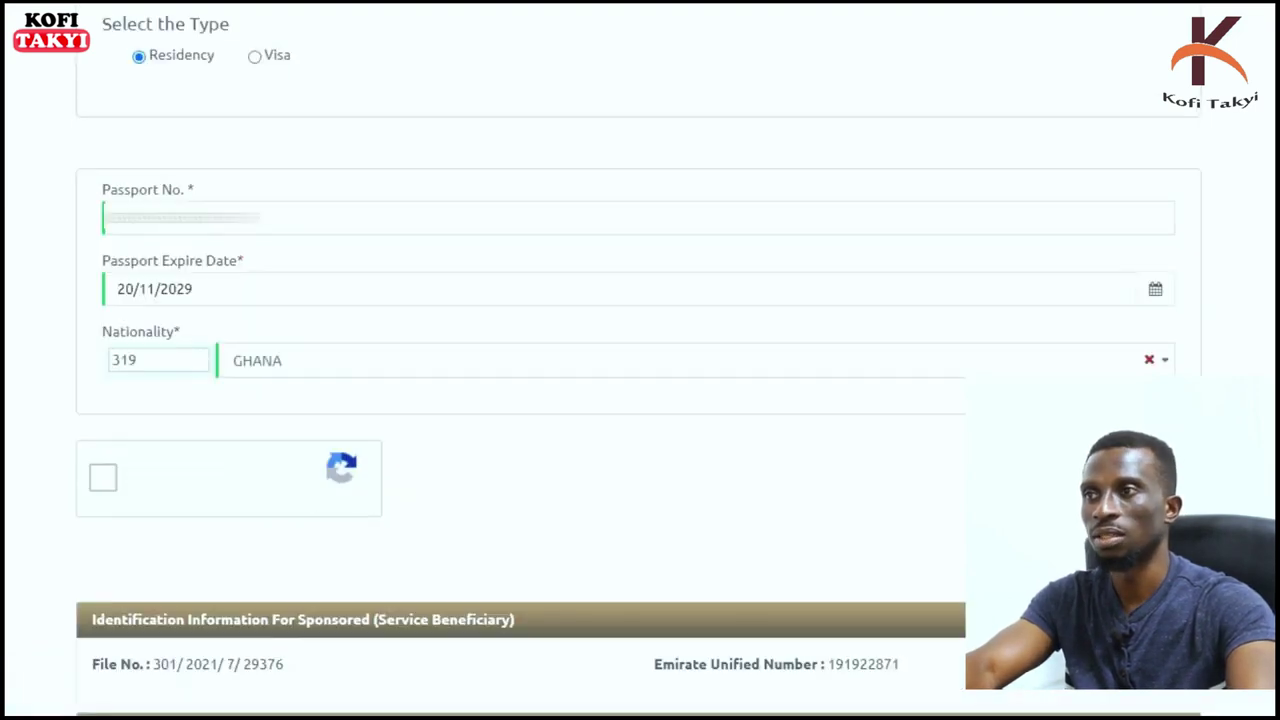
Scroll to File Information and highlight the 04/05/2021 issuance date and ACTIVE status.
scroll(640, 400, down, 3)
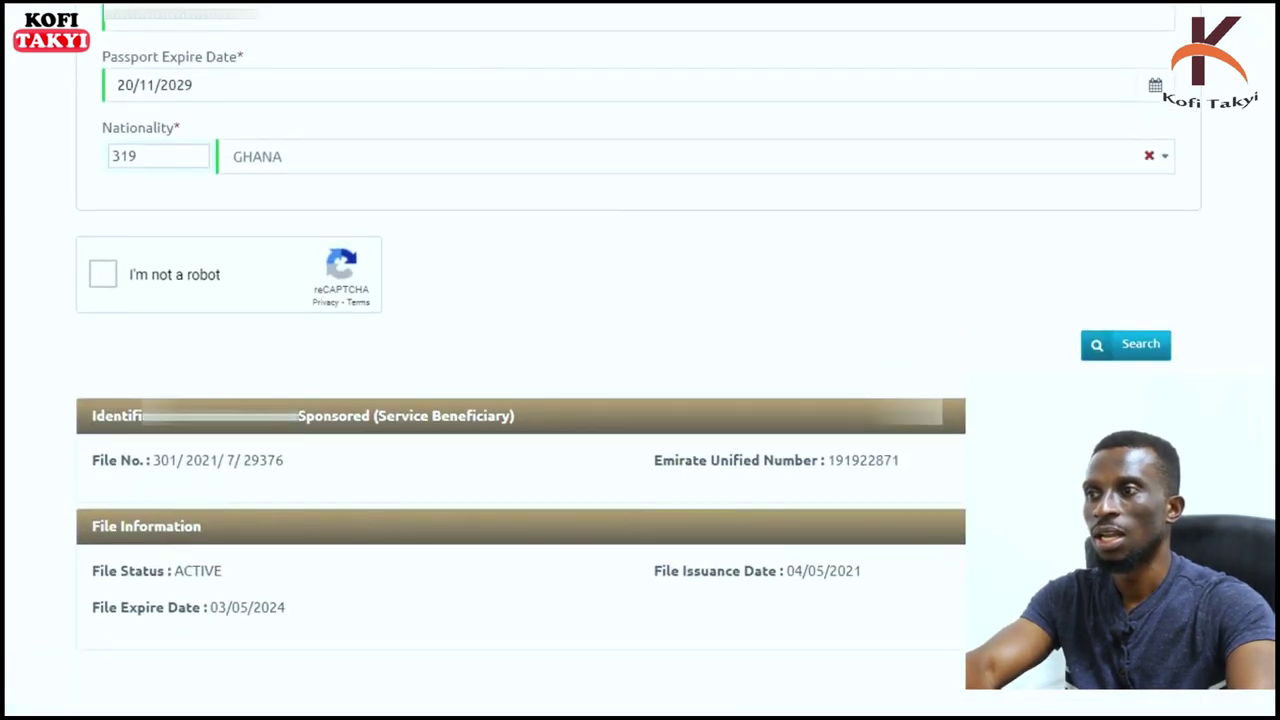
scroll(703, 600, down, 1)
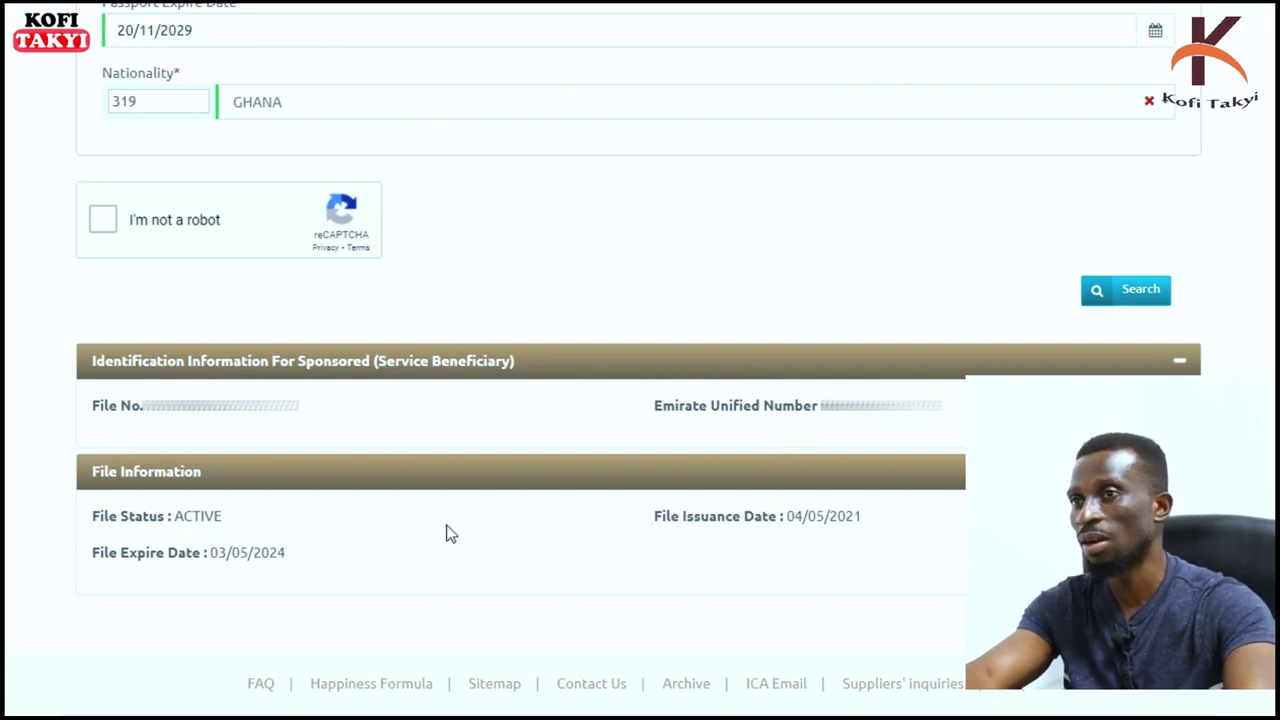
triple_click(105, 536)
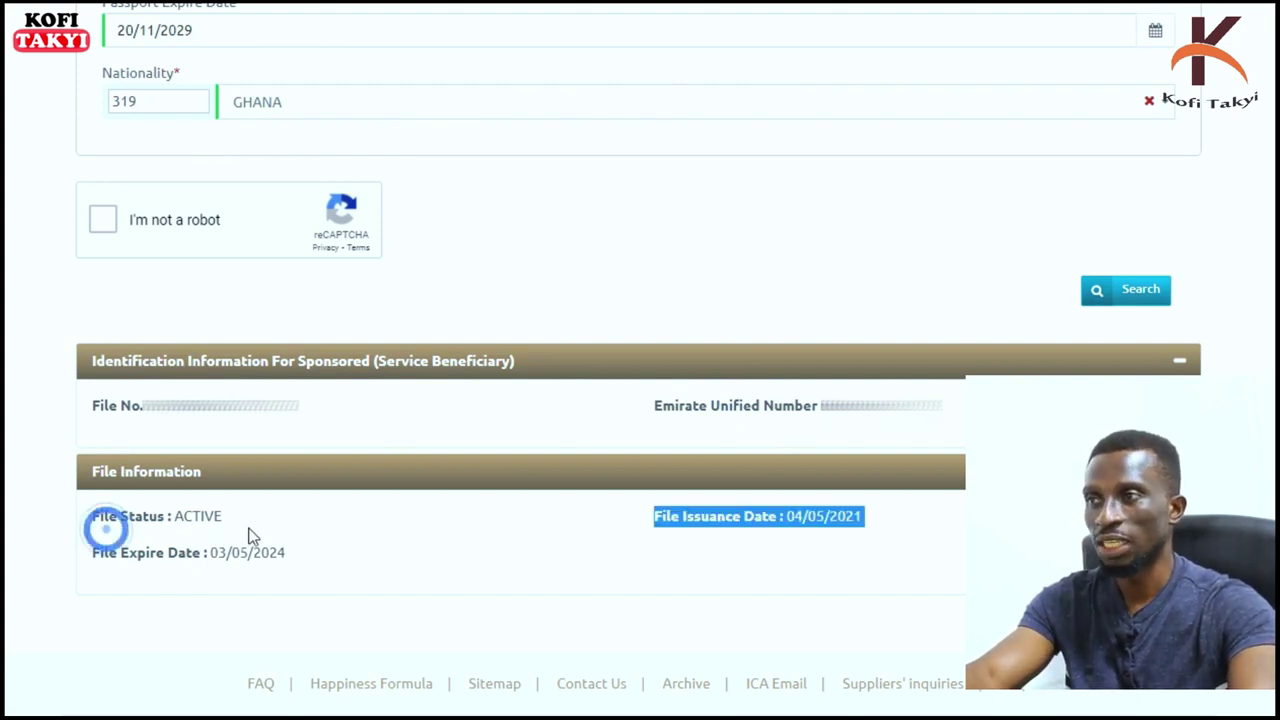
click(250, 535)
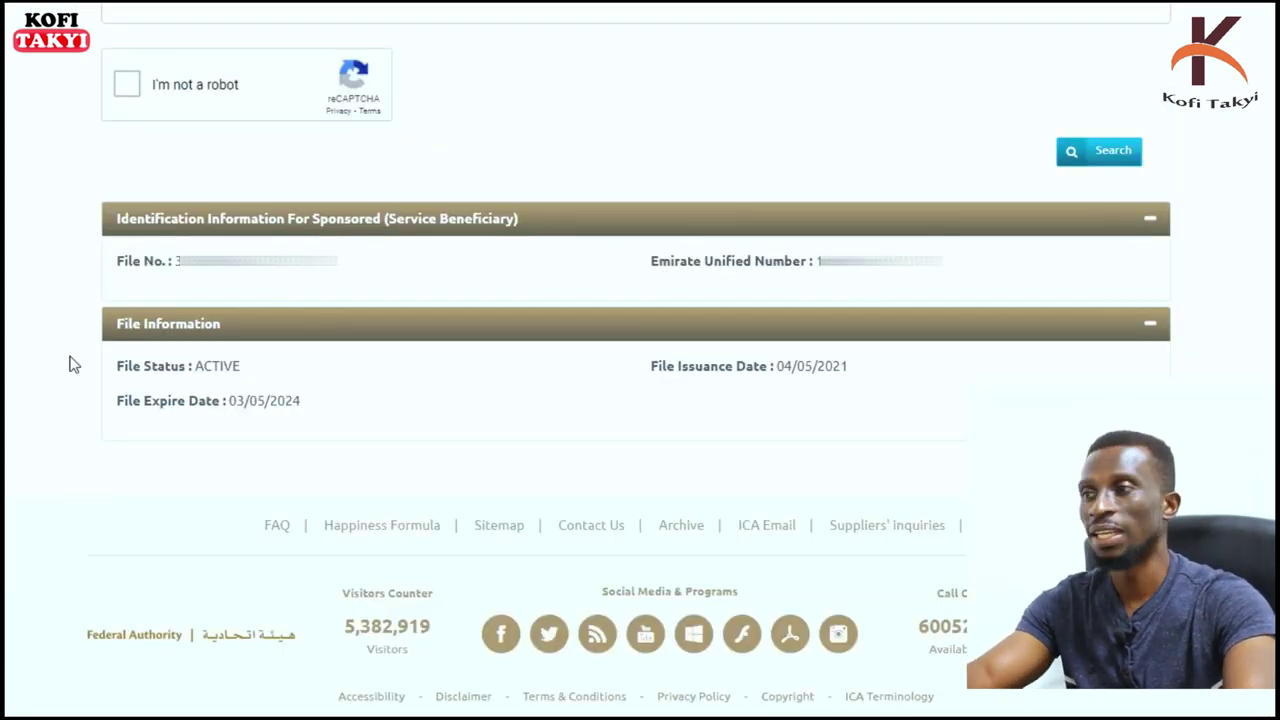
drag(201, 369, 243, 371)
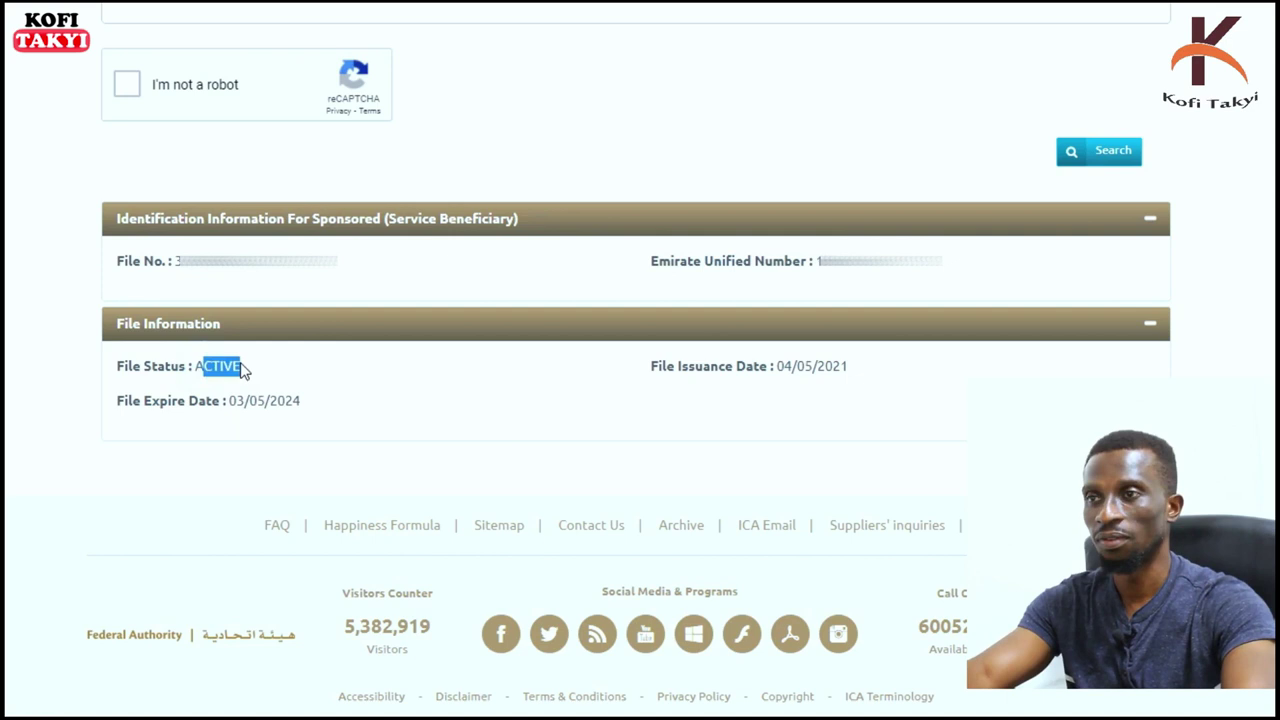
click(672, 377)
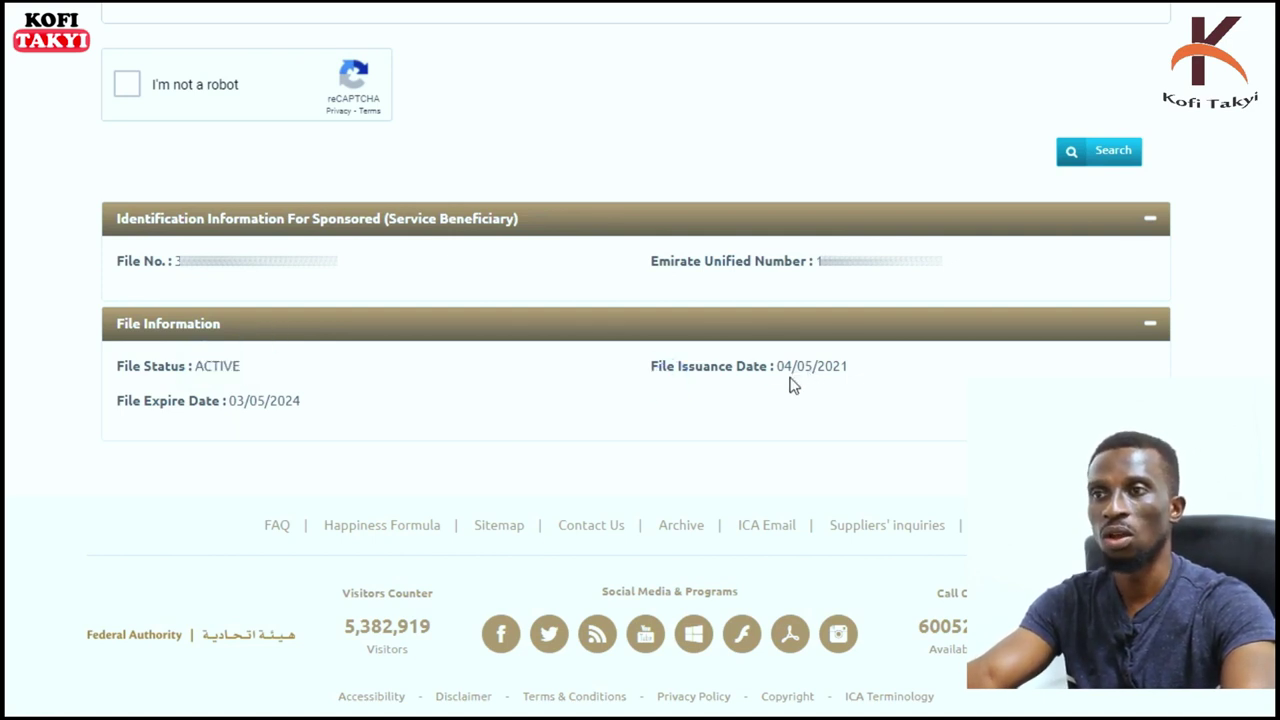